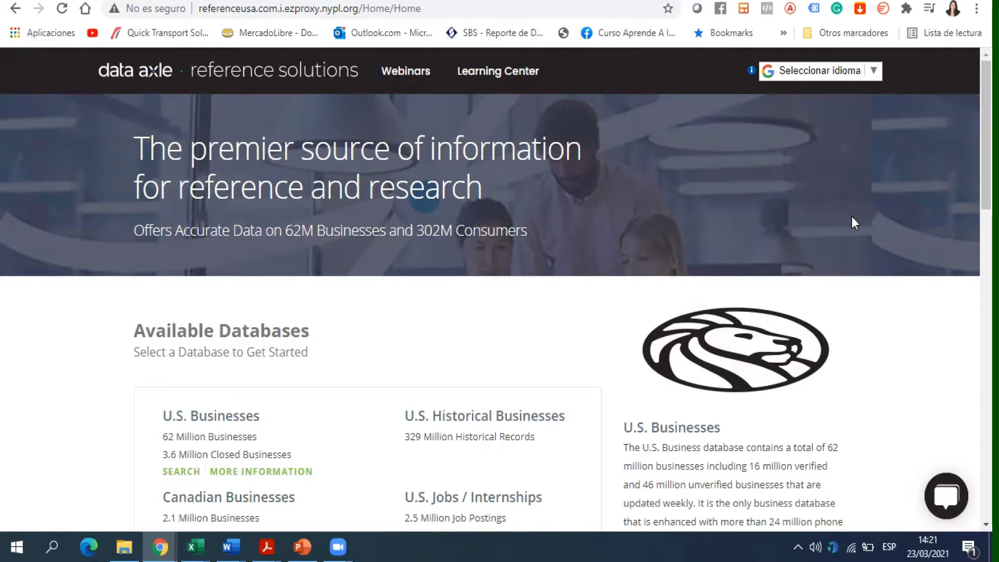
Step: Open the advanced search of the U.S. Businesses database and add Major Industry Group as the only search criterion
{"action": "left_click", "coordinate": [193, 422]}
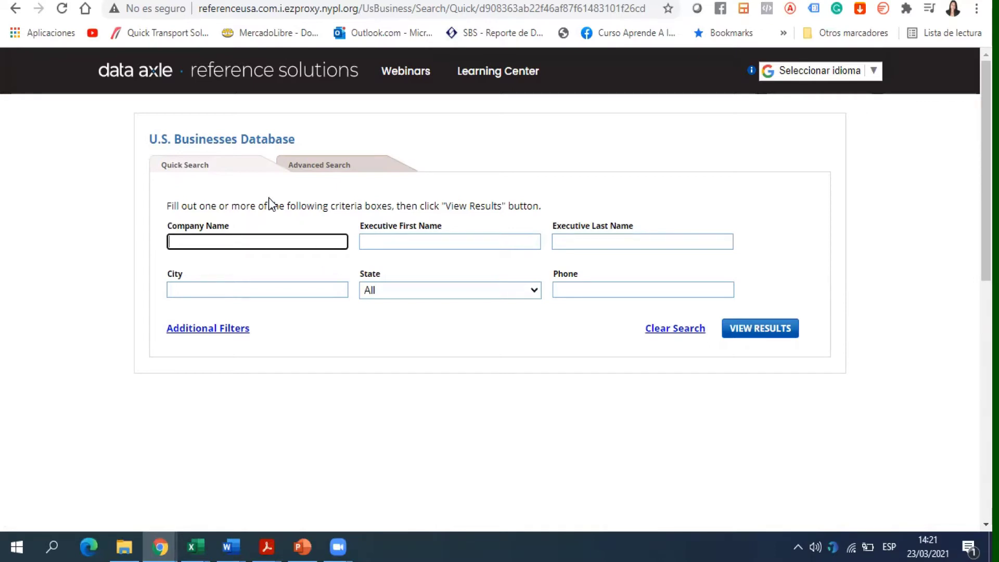
{"action": "left_click", "coordinate": [333, 164]}
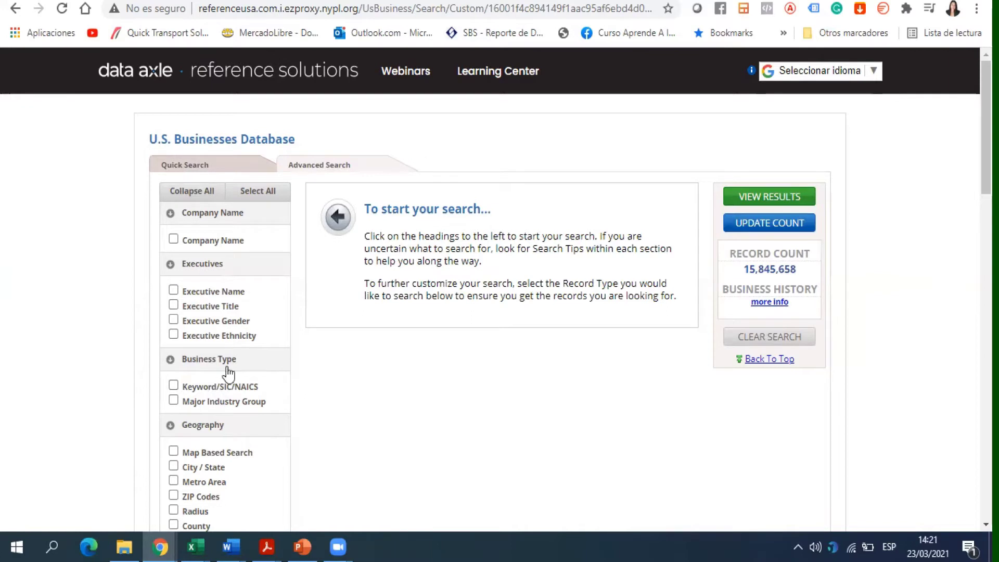
{"action": "scroll", "coordinate": [320, 376], "scroll_direction": "down", "scroll_amount": 1}
{"action": "left_click", "coordinate": [173, 307]}
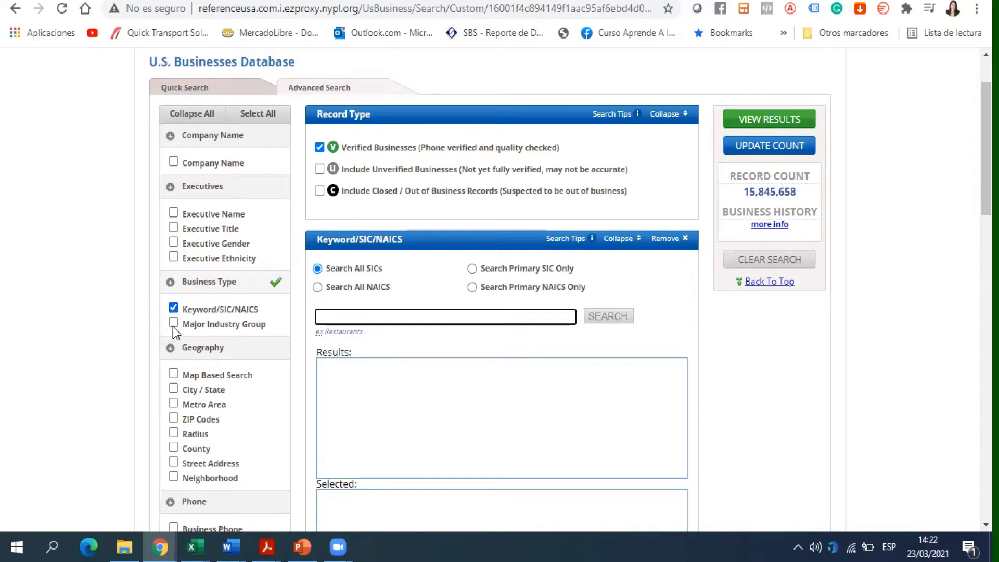
{"action": "left_click", "coordinate": [174, 324]}
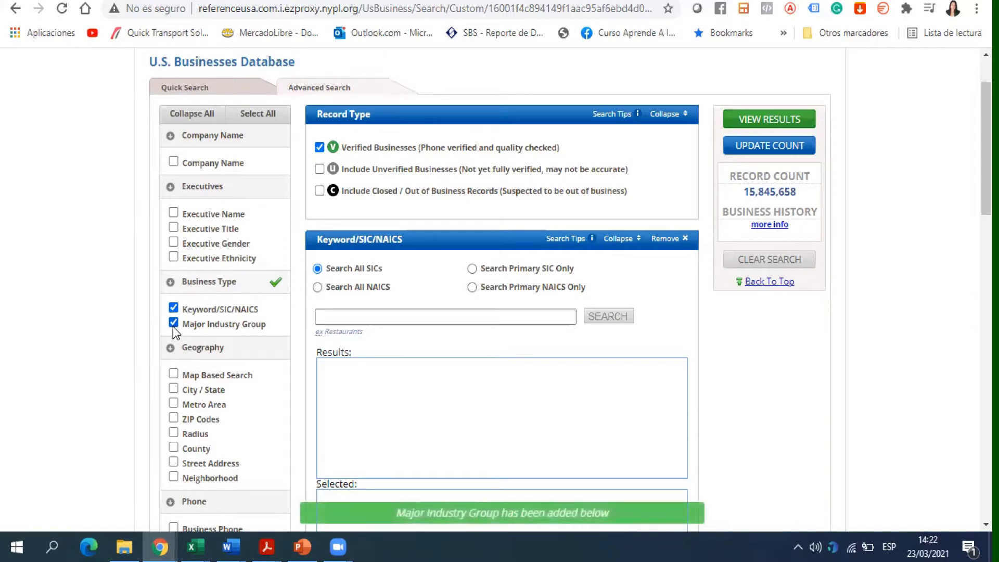
{"action": "left_click", "coordinate": [173, 307]}
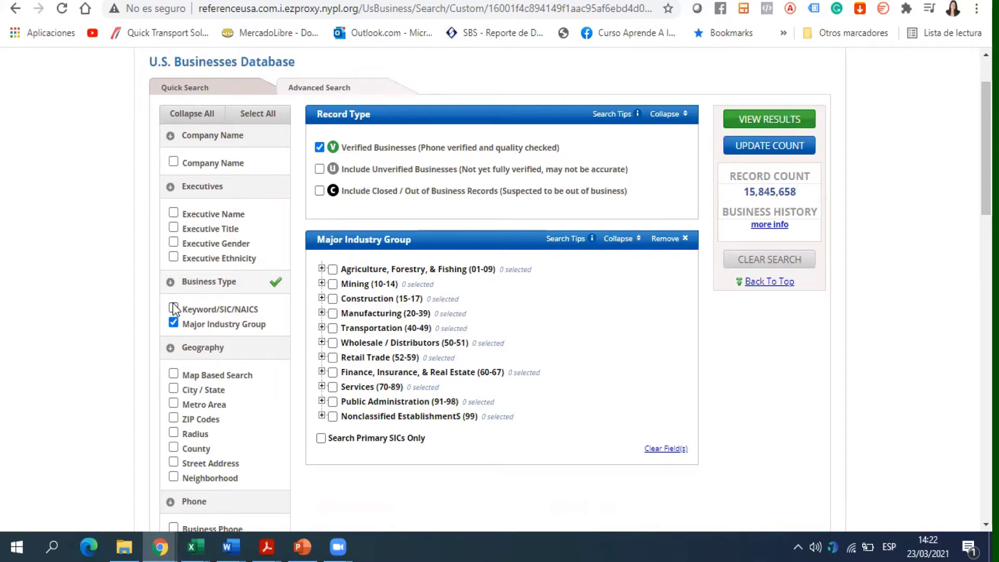
Step: Expand Manufacturing (20-39) and select the whole 22-Textile Mill Products MFRS group with its subcategories
{"action": "left_click", "coordinate": [321, 313]}
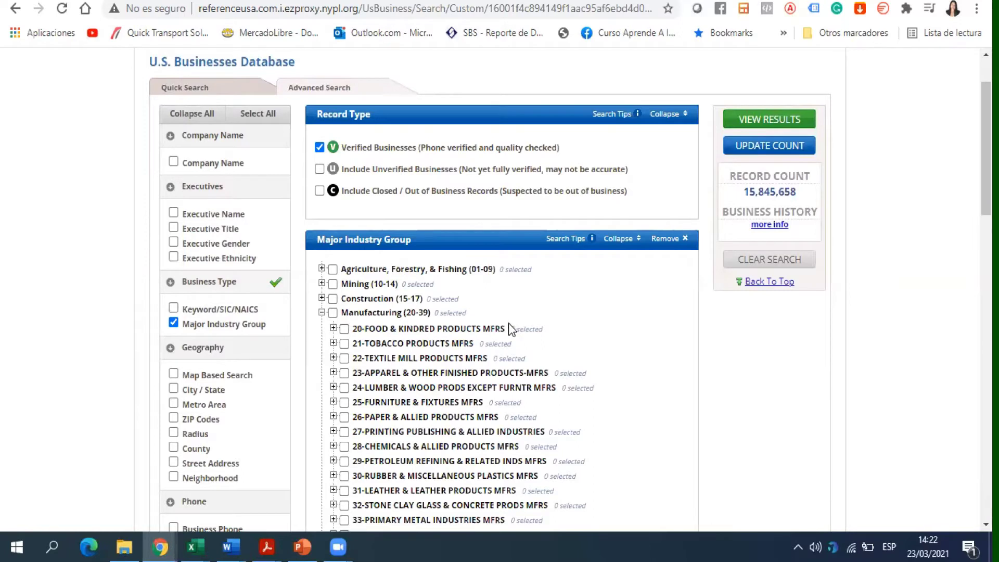
{"action": "left_click", "coordinate": [331, 314]}
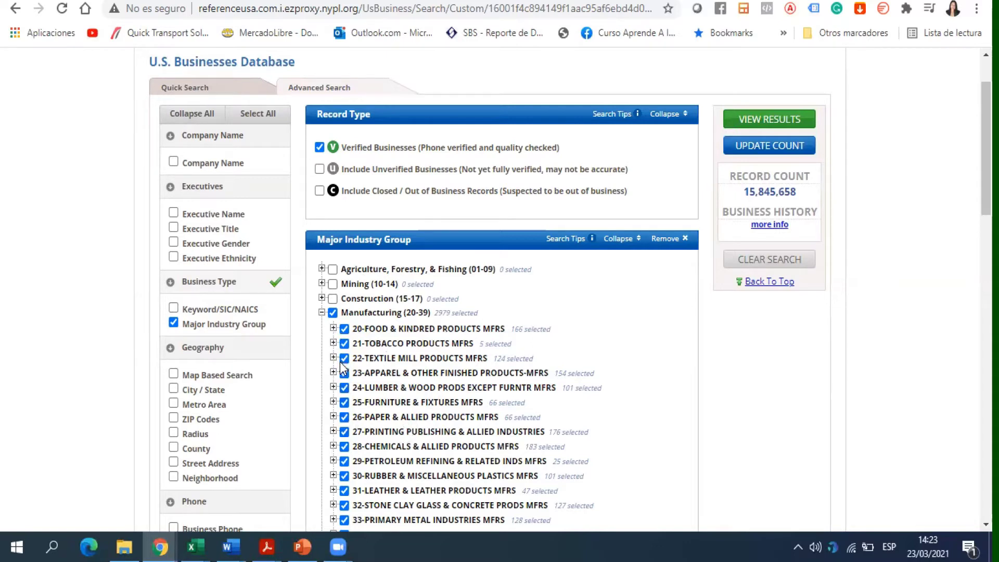
{"action": "left_click", "coordinate": [332, 313]}
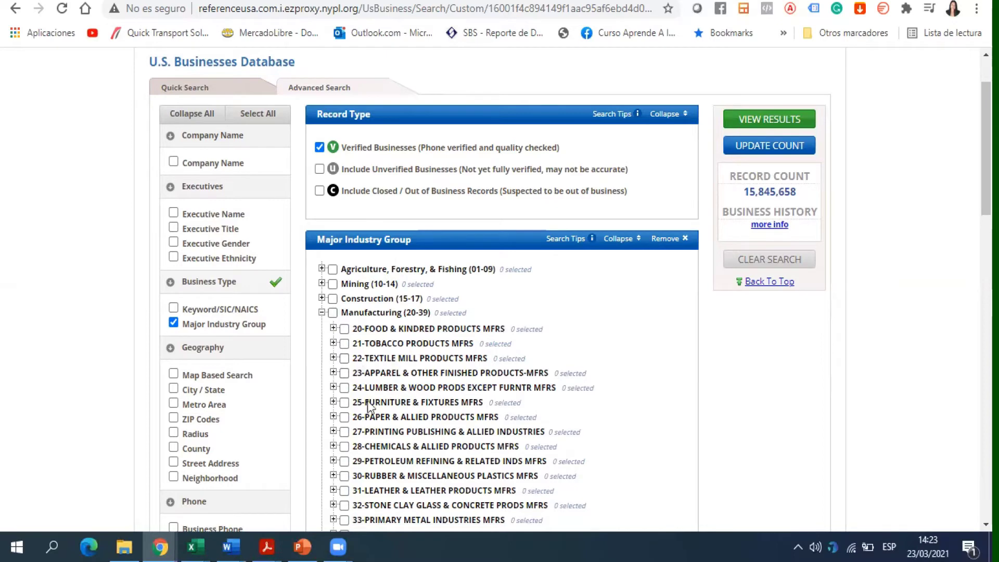
{"action": "left_click", "coordinate": [334, 358]}
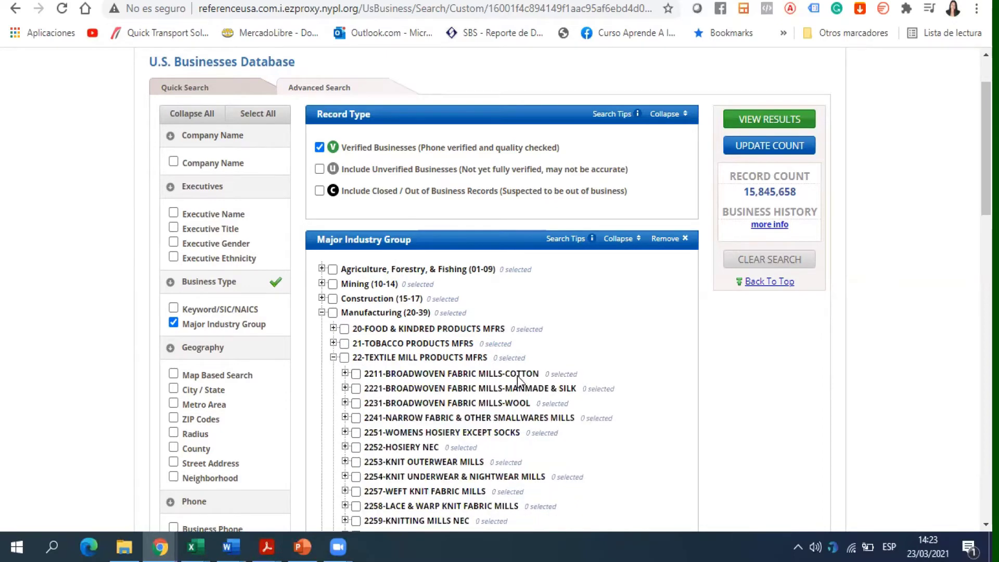
{"action": "left_click", "coordinate": [345, 357]}
{"action": "scroll", "coordinate": [467, 367], "scroll_direction": "down", "scroll_amount": 4}
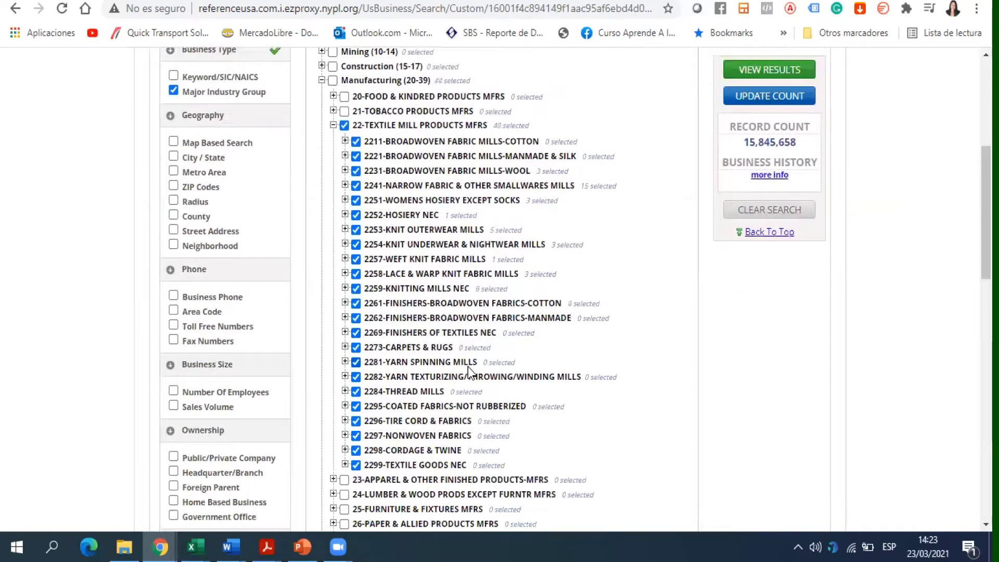
{"action": "scroll", "coordinate": [467, 366], "scroll_direction": "up", "scroll_amount": 3}
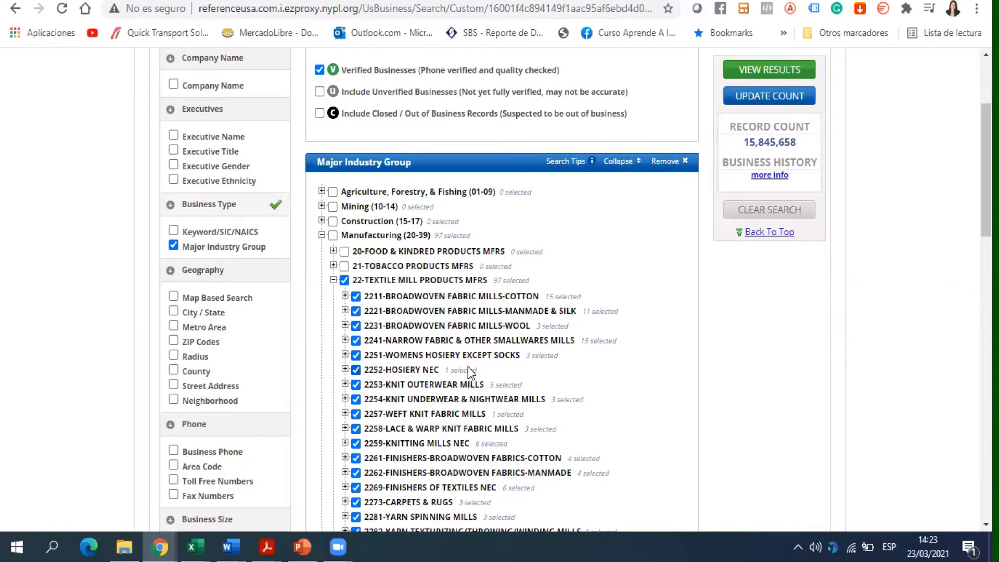
Step: Update the record count for the textile mill search and view its results
{"action": "left_click", "coordinate": [766, 96]}
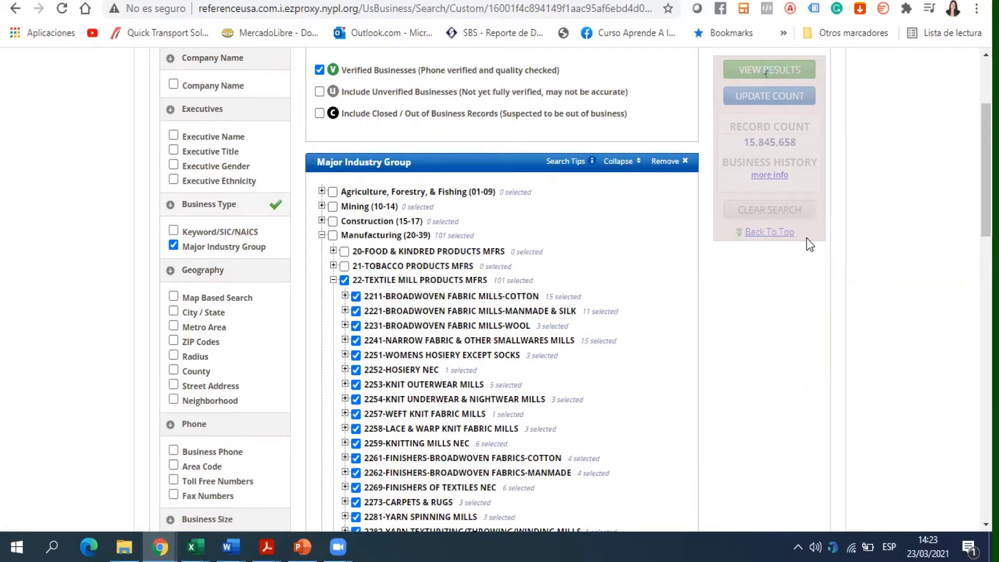
{"action": "scroll", "coordinate": [336, 92], "scroll_direction": "up", "scroll_amount": 1}
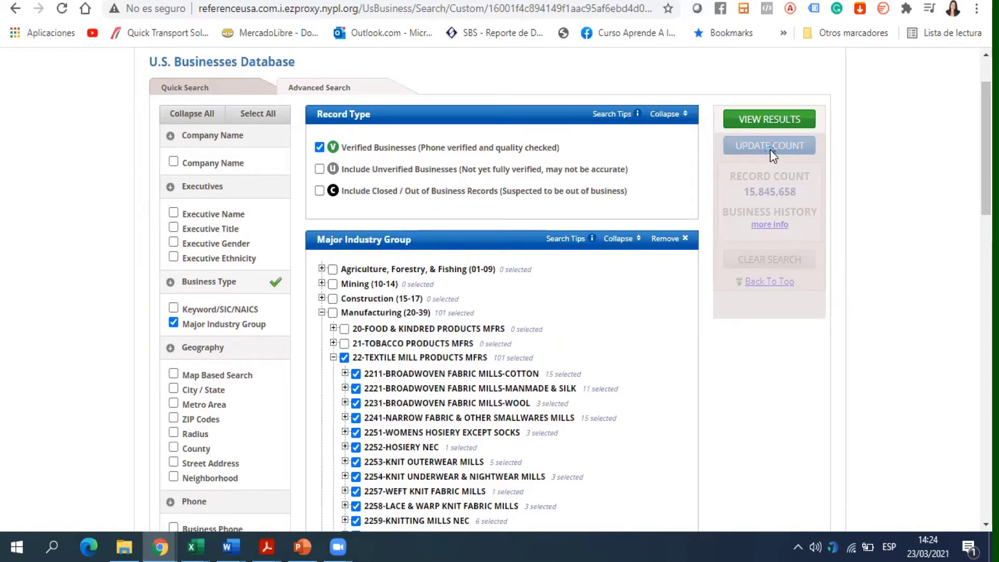
{"action": "left_click", "coordinate": [775, 120]}
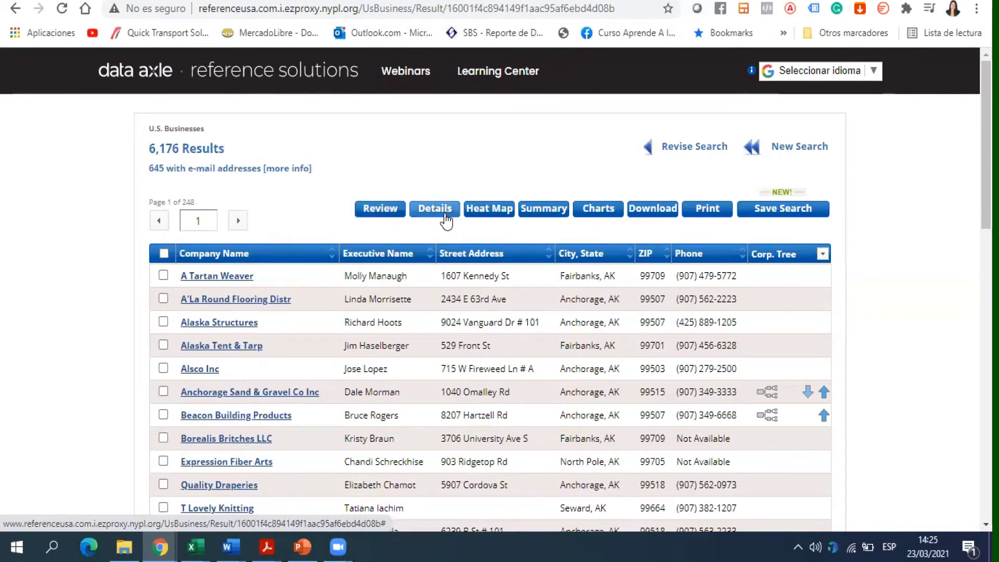
Step: Open the heat map of the search results and examine the business density by location across the United States
{"action": "left_click", "coordinate": [493, 211]}
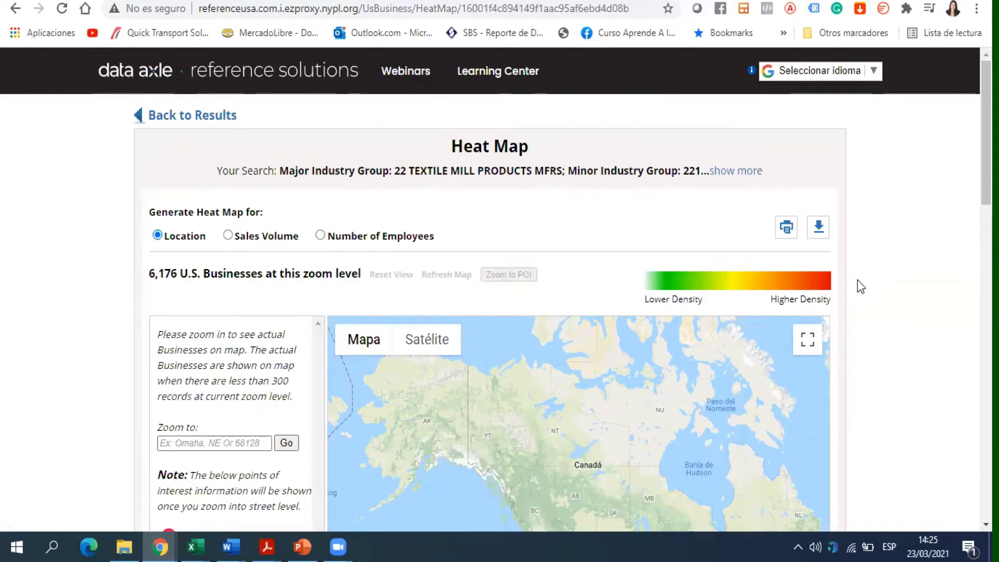
{"action": "scroll", "coordinate": [945, 349], "scroll_direction": "down", "scroll_amount": 1}
{"action": "scroll", "coordinate": [946, 350], "scroll_direction": "down", "scroll_amount": 2}
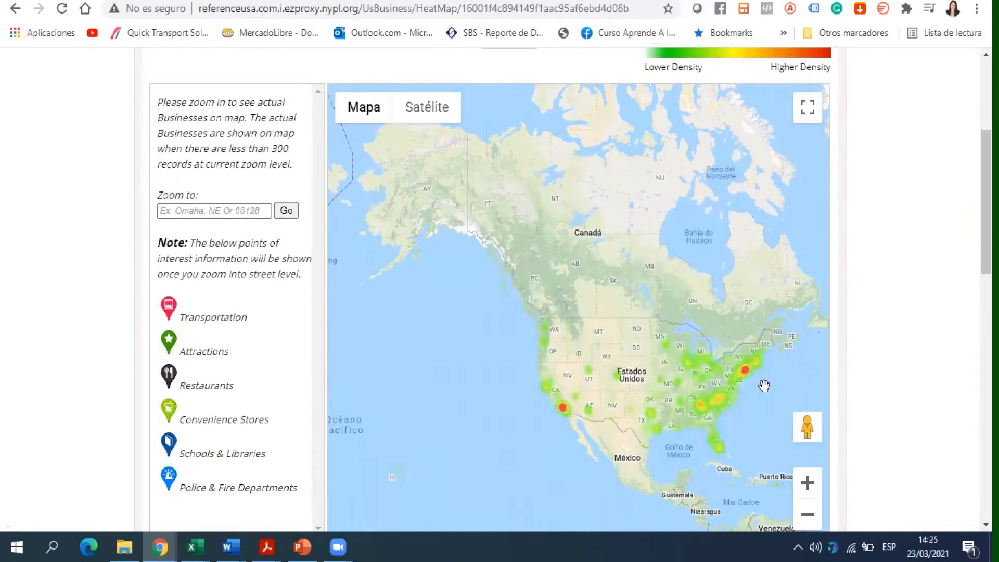
{"action": "scroll", "coordinate": [880, 243], "scroll_direction": "up", "scroll_amount": 1}
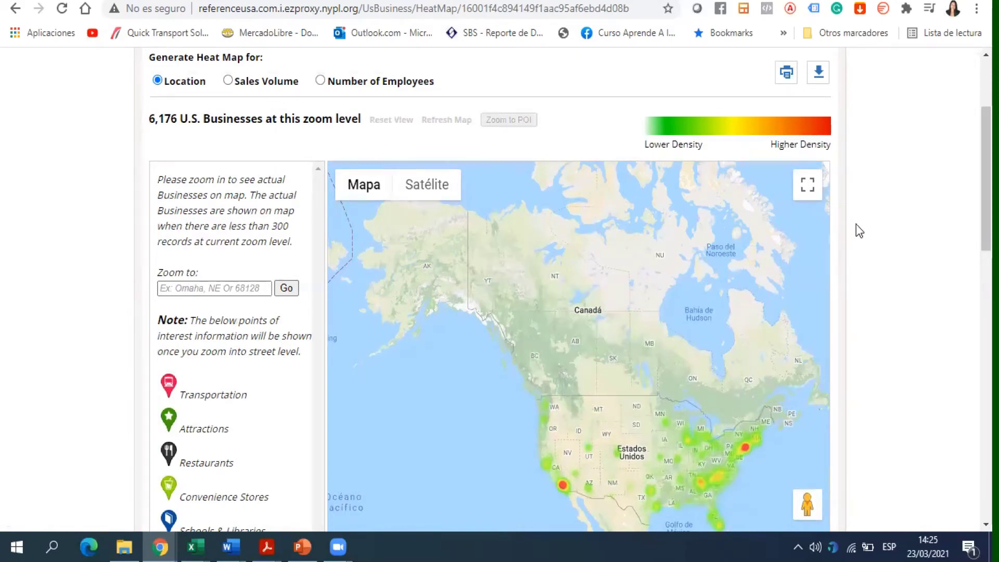
{"action": "scroll", "coordinate": [781, 268], "scroll_direction": "down", "scroll_amount": 3}
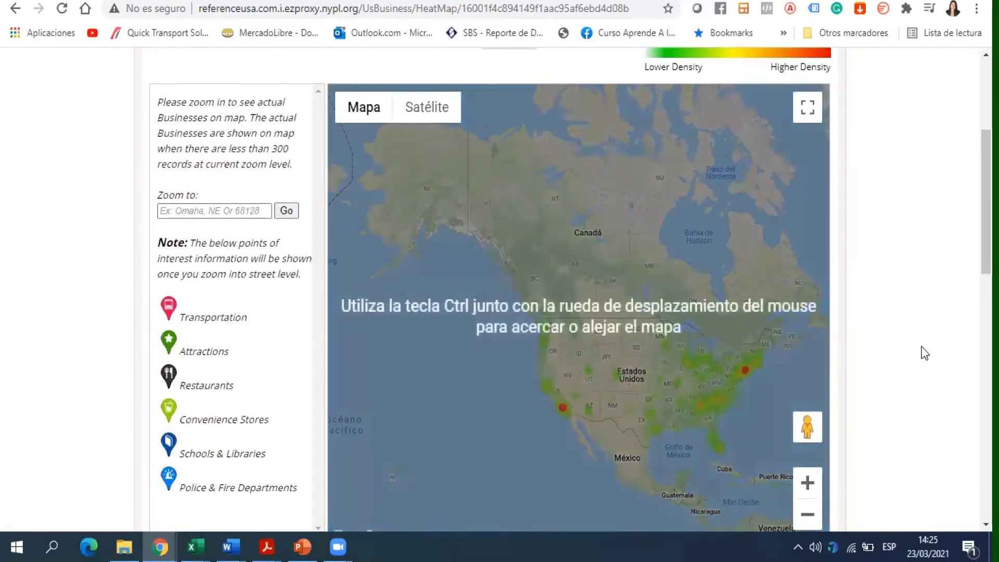
{"action": "scroll", "coordinate": [865, 364], "scroll_direction": "up", "scroll_amount": 2}
{"action": "scroll", "coordinate": [832, 364], "scroll_direction": "down", "scroll_amount": 2}
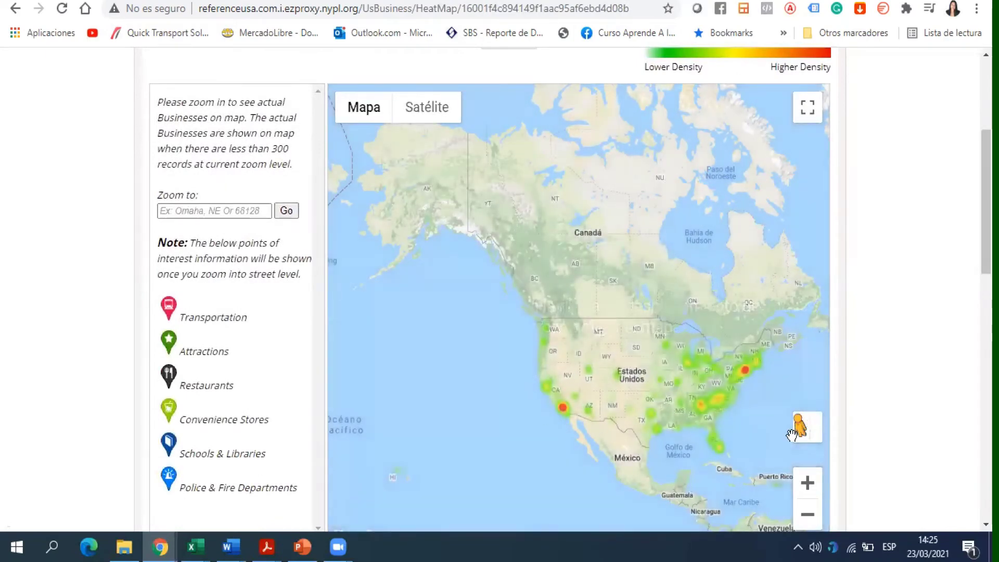
{"action": "left_click", "coordinate": [808, 492]}
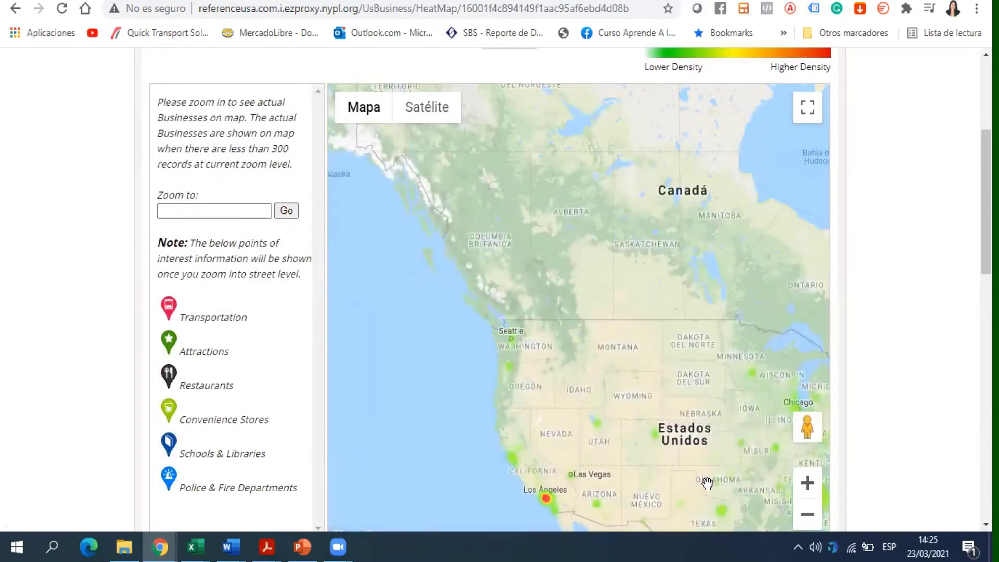
{"action": "left_click_drag", "start_coordinate": [708, 483], "coordinate": [486, 419]}
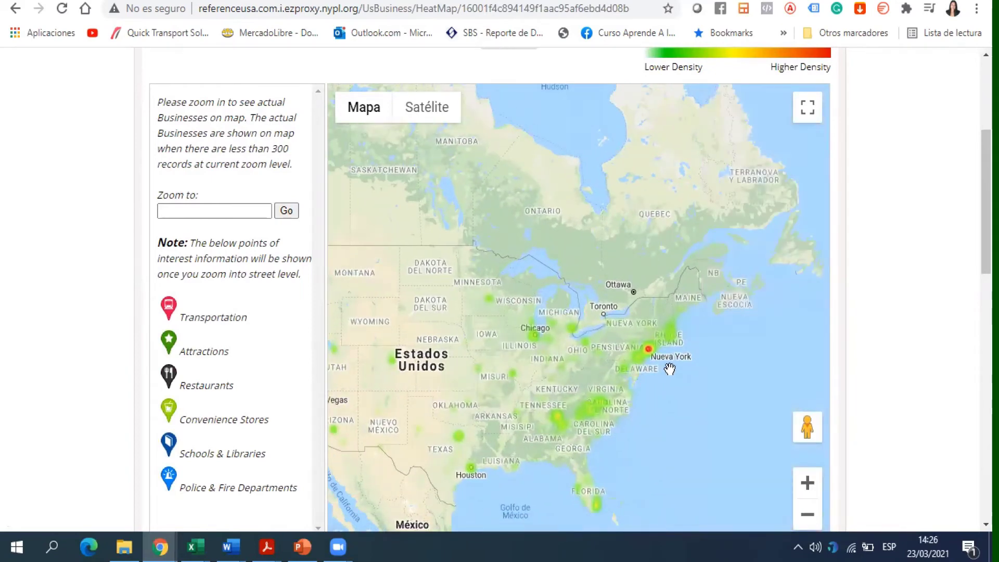
{"action": "left_click_drag", "start_coordinate": [481, 241], "coordinate": [533, 276]}
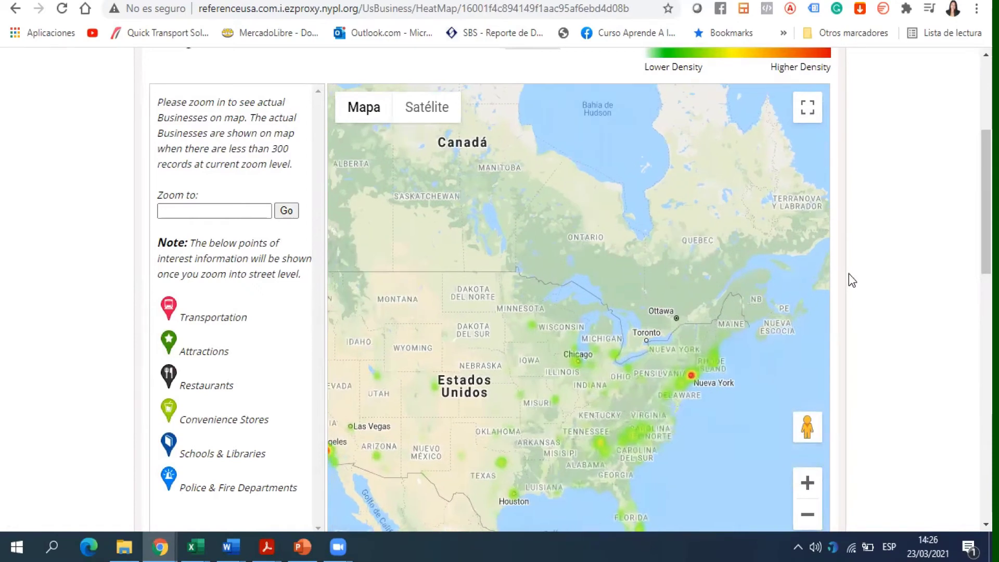
{"action": "scroll", "coordinate": [849, 276], "scroll_direction": "up", "scroll_amount": 5}
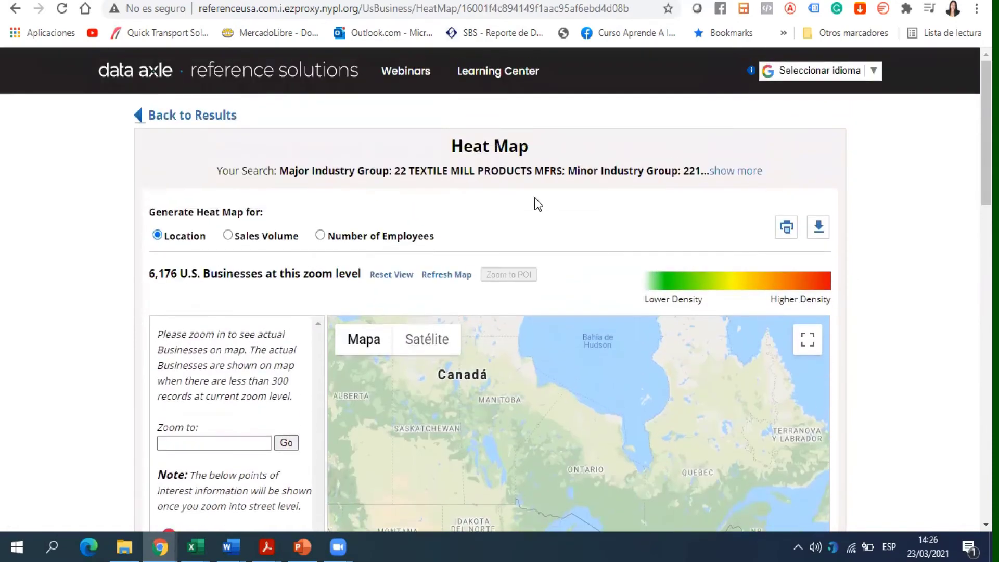
Step: Examine the heat map for Sales Volume with the Top 50 tally by state, and return to the results list
{"action": "left_click", "coordinate": [227, 235]}
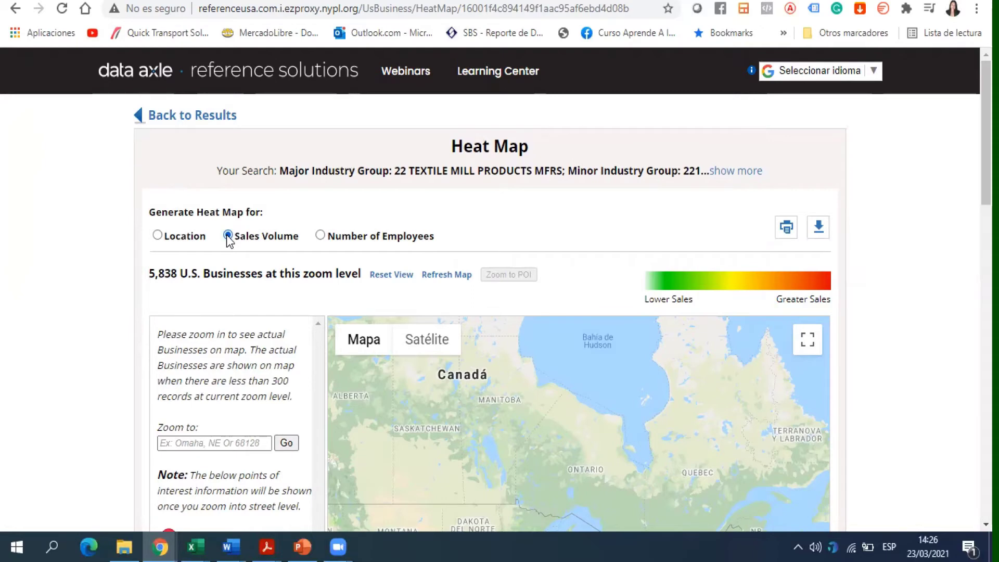
{"action": "scroll", "coordinate": [908, 329], "scroll_direction": "down", "scroll_amount": 5}
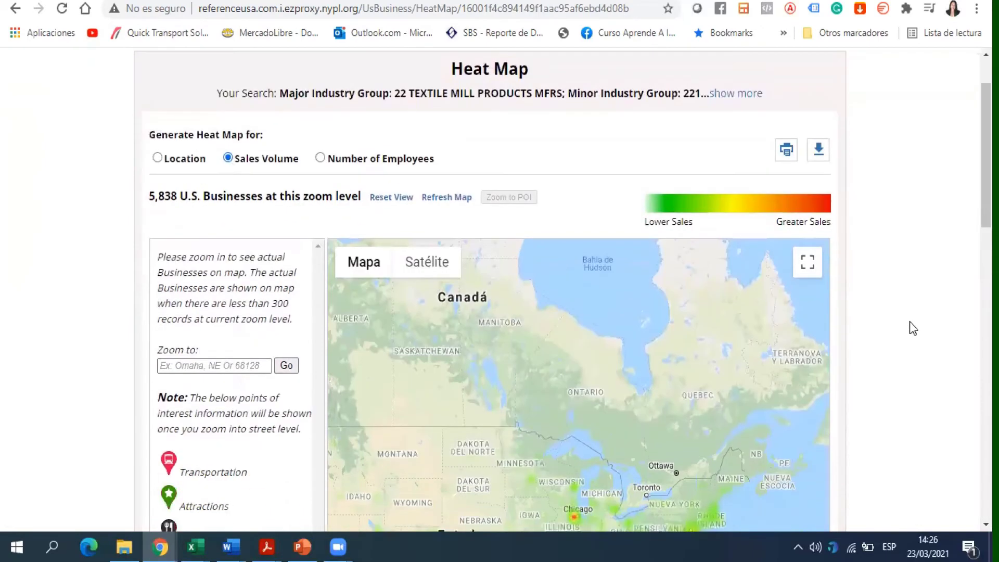
{"action": "left_click_drag", "start_coordinate": [678, 418], "coordinate": [716, 397]}
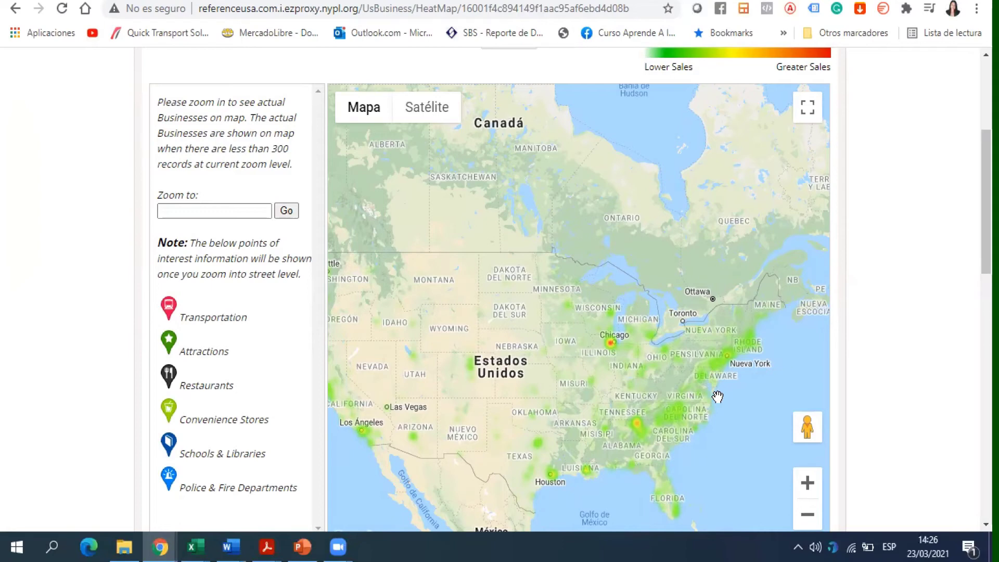
{"action": "scroll", "coordinate": [718, 396], "scroll_direction": "up", "scroll_amount": 2}
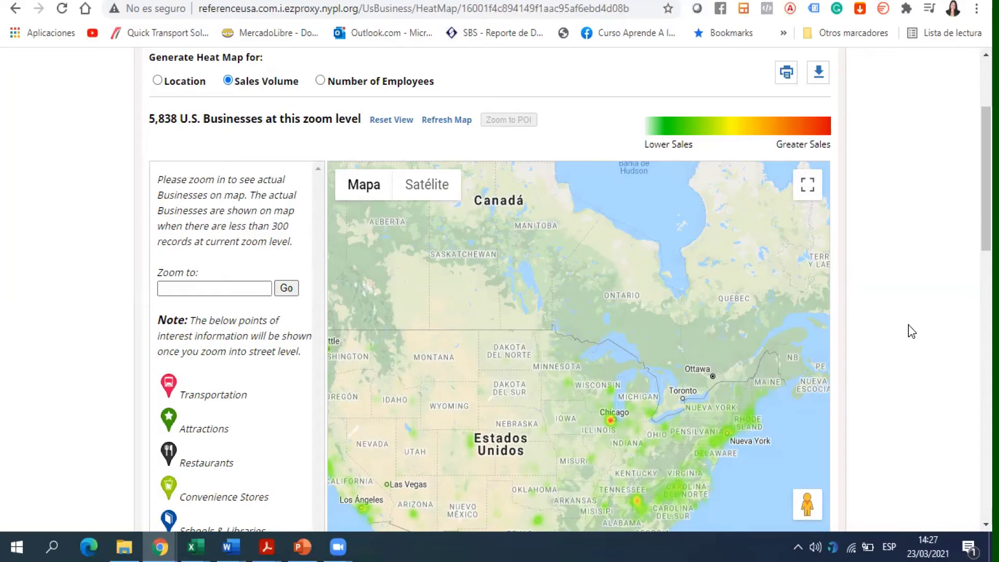
{"action": "scroll", "coordinate": [292, 341], "scroll_direction": "down", "scroll_amount": 7}
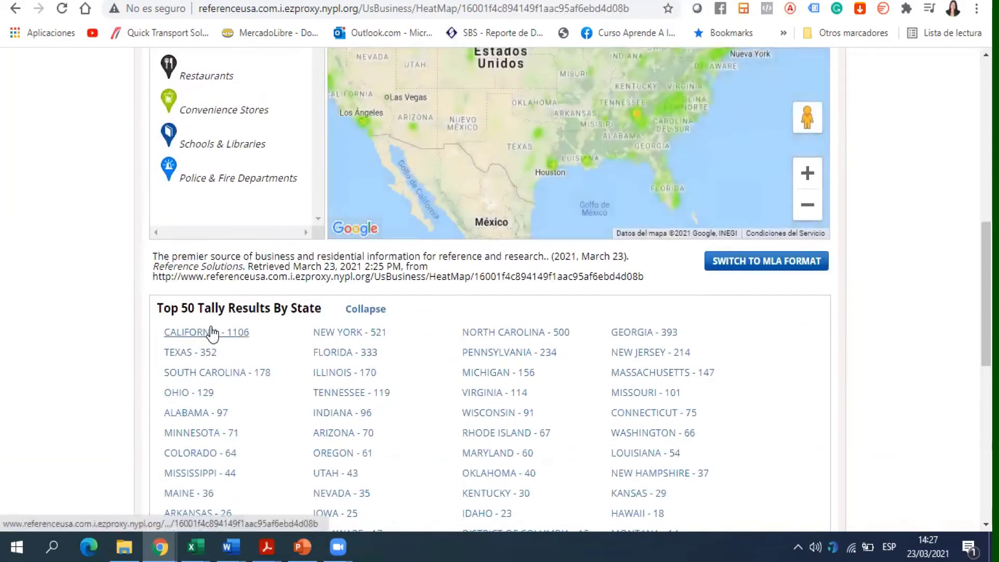
{"action": "scroll", "coordinate": [937, 401], "scroll_direction": "up", "scroll_amount": 9}
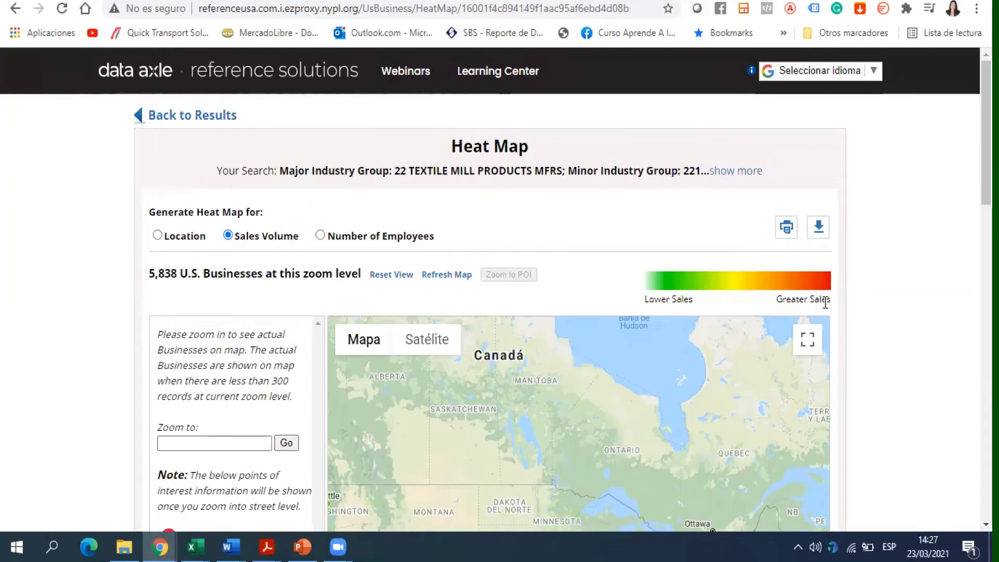
{"action": "left_click", "coordinate": [163, 120]}
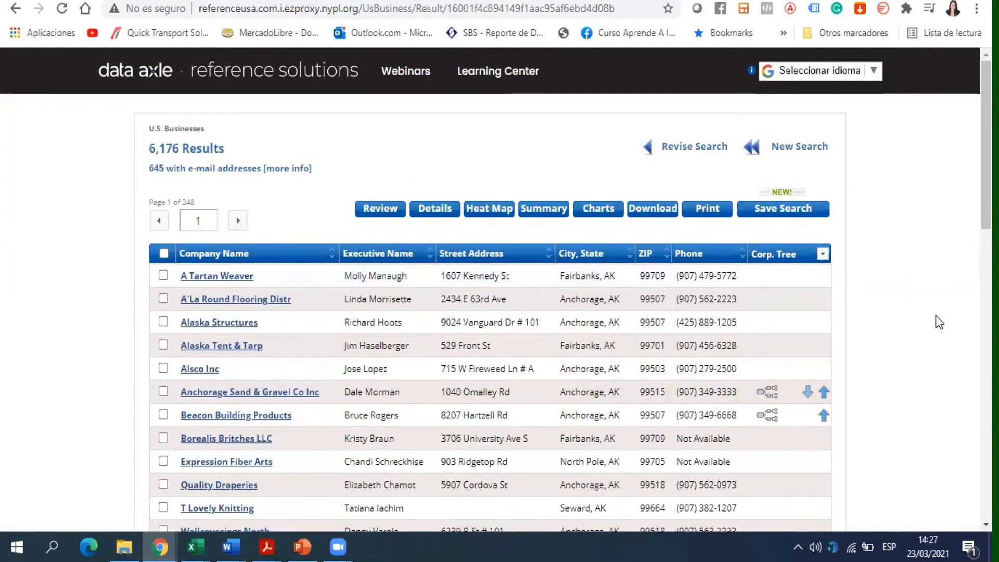
Step: Select all records on results page 1 and try to add all records of page 2 to the selection
{"action": "left_click", "coordinate": [163, 254]}
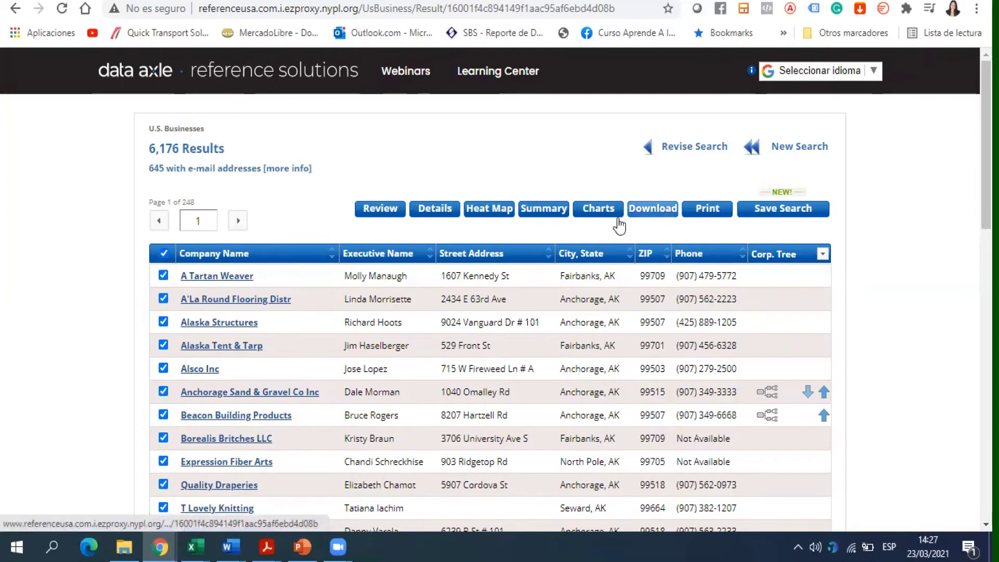
{"action": "left_click", "coordinate": [238, 221]}
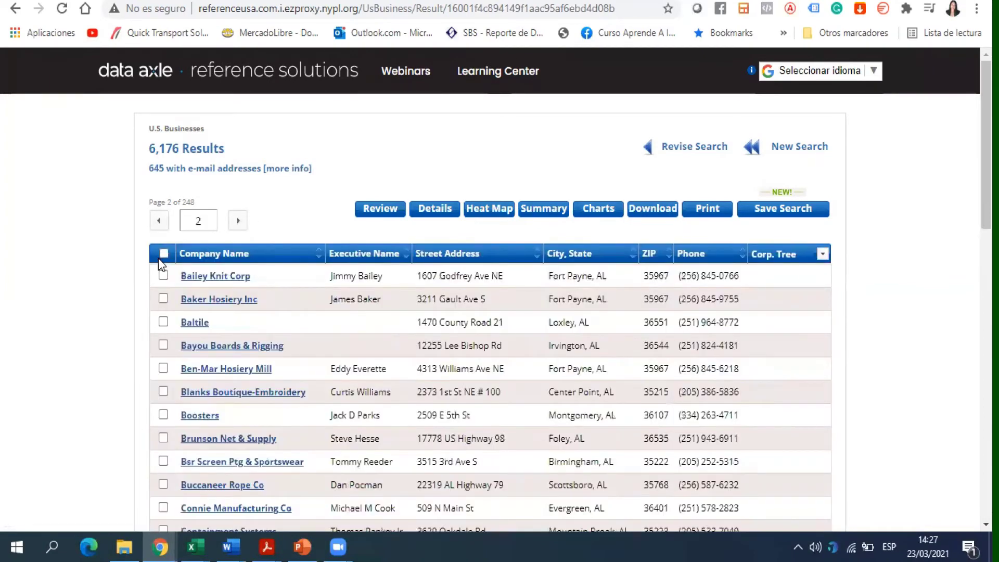
{"action": "left_click", "coordinate": [160, 256]}
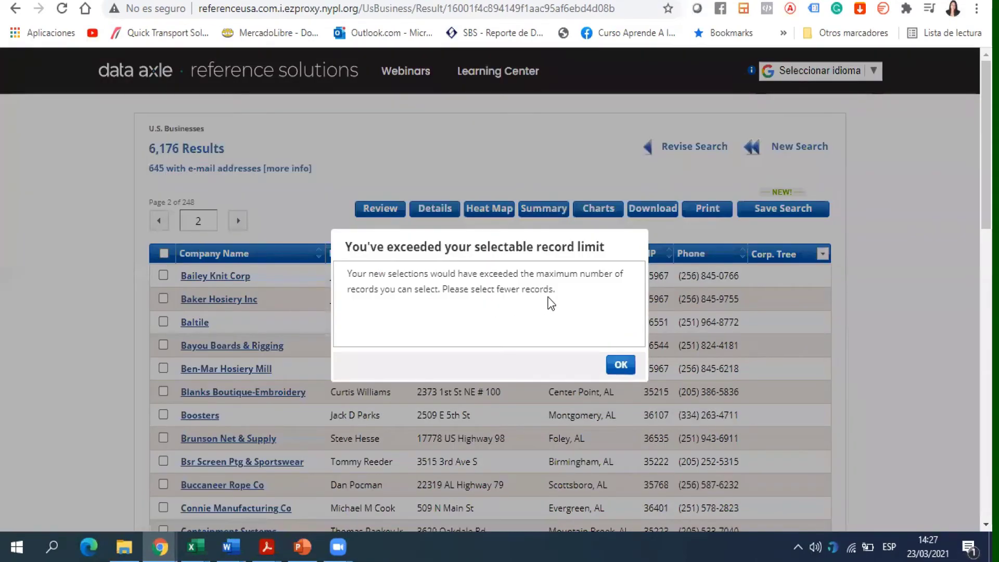
{"action": "left_click", "coordinate": [622, 364]}
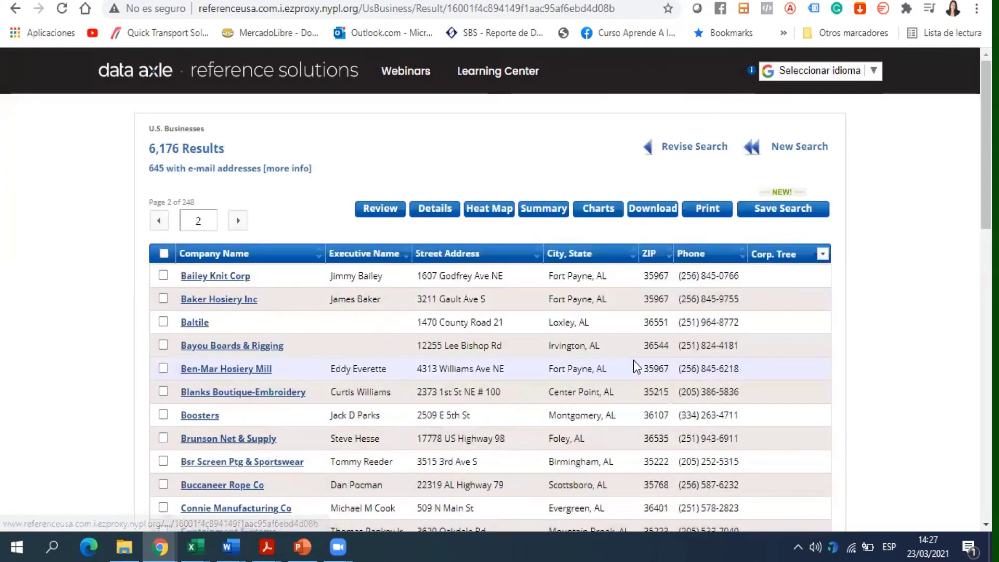
{"action": "scroll", "coordinate": [199, 213], "scroll_direction": "down", "scroll_amount": 12}
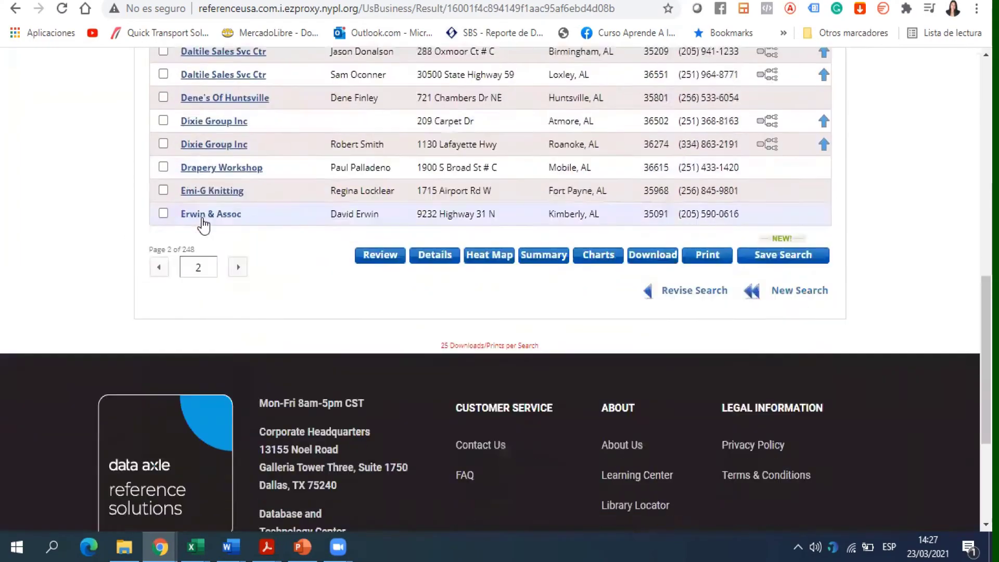
Step: Download the selected company records in Excel format with the Summary level of detail
{"action": "scroll", "coordinate": [232, 239], "scroll_direction": "up", "scroll_amount": 12}
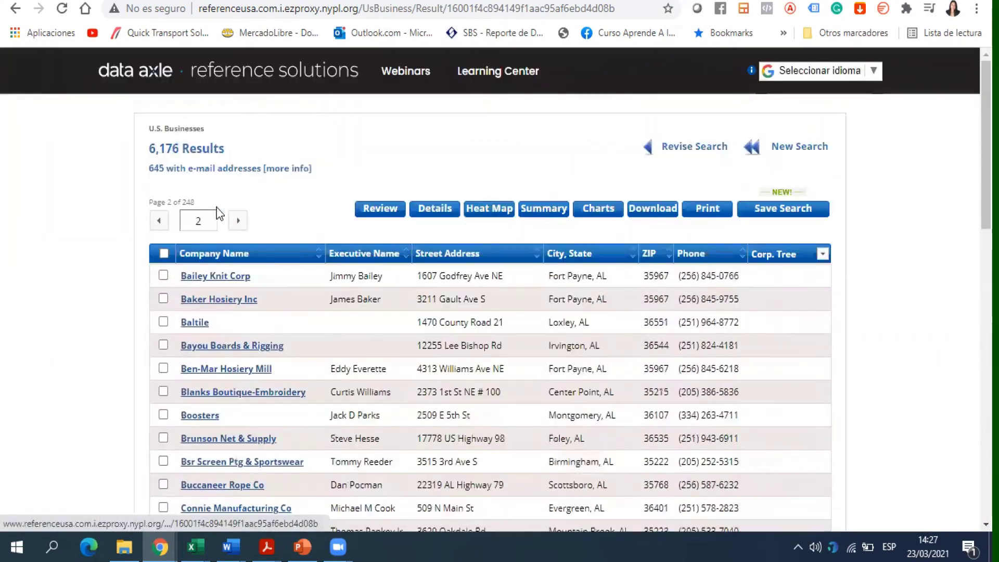
{"action": "left_click", "coordinate": [645, 215]}
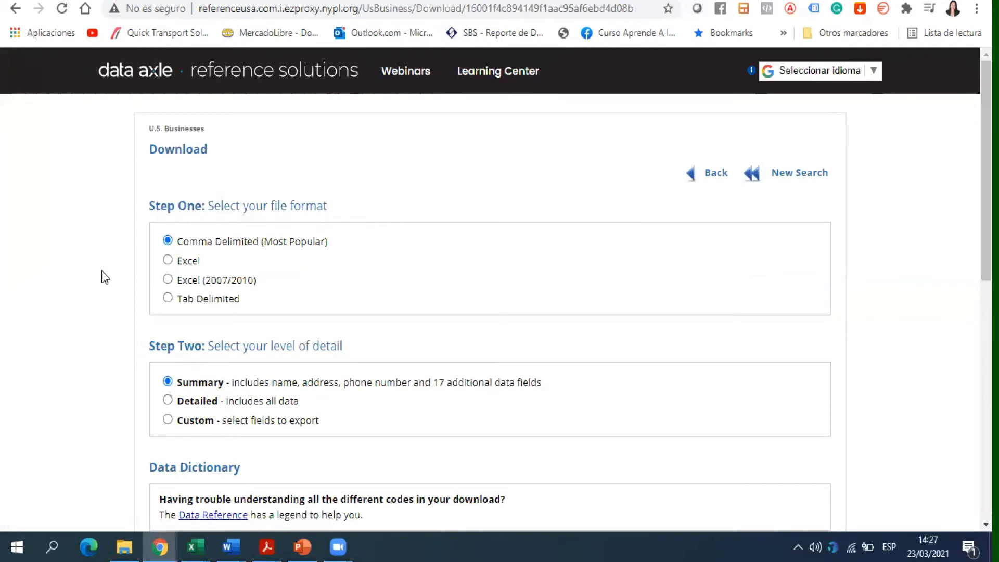
{"action": "left_click", "coordinate": [168, 260]}
{"action": "scroll", "coordinate": [240, 283], "scroll_direction": "down", "scroll_amount": 3}
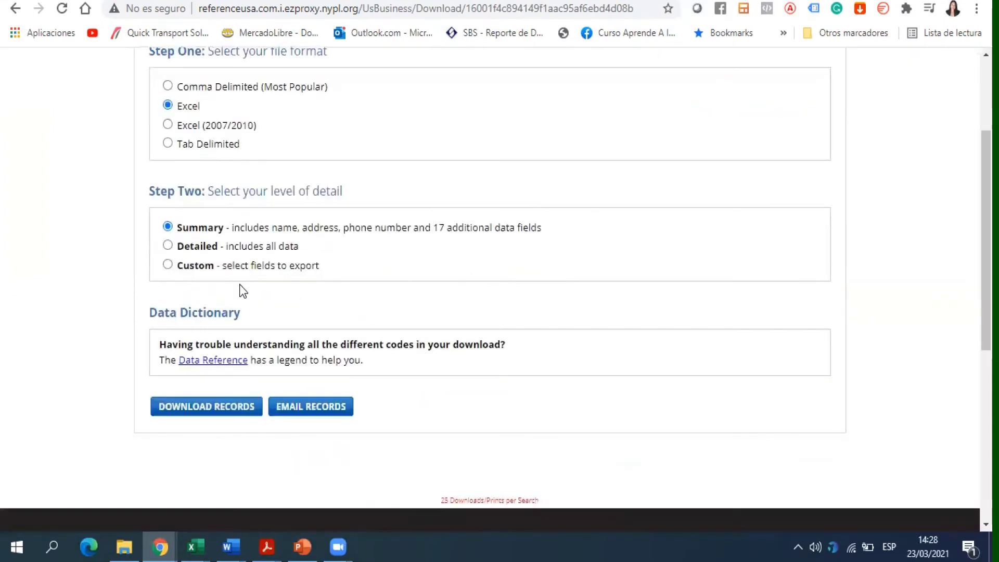
{"action": "left_click", "coordinate": [235, 409]}
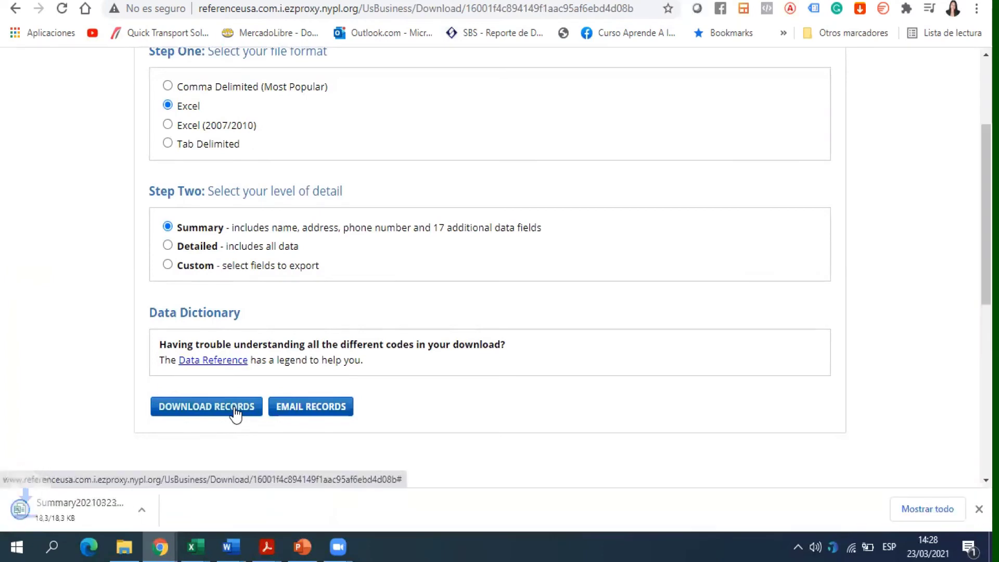
Step: Open the downloaded file Summary2021032314280399.xls in Excel, accepting the file format mismatch, and bring its workbook into view
{"action": "left_click", "coordinate": [66, 517]}
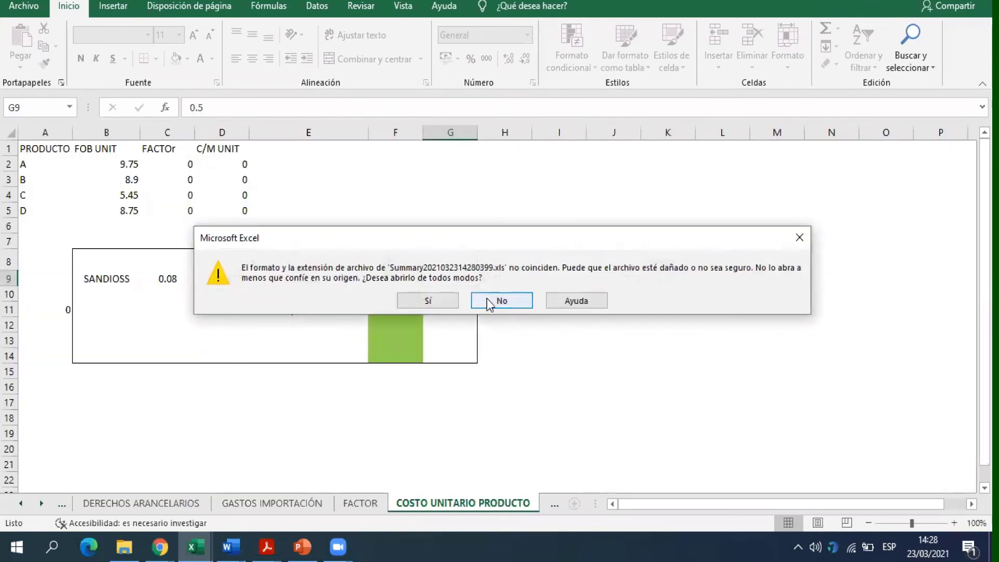
{"action": "left_click", "coordinate": [428, 303]}
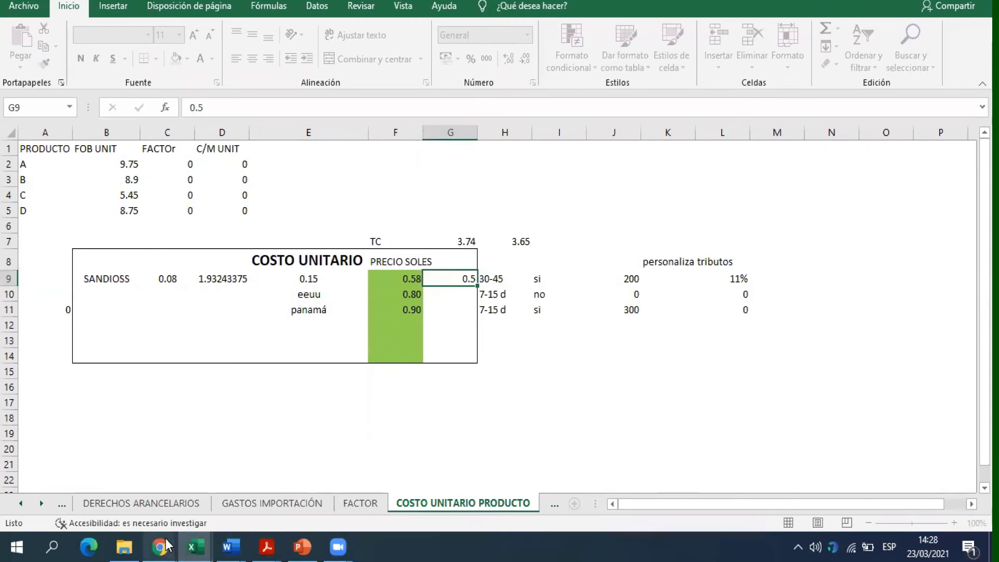
{"action": "left_click", "coordinate": [189, 483]}
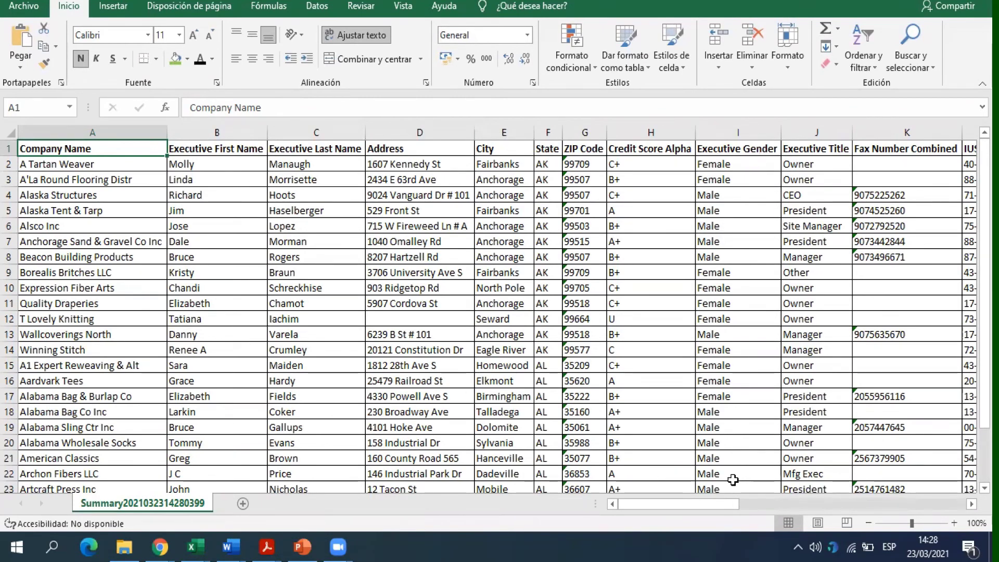
Step: Examine the downloaded workbook's columns through to Record Type, including employee size, sales volume, phone and SIC codes
{"action": "left_click_drag", "start_coordinate": [735, 504], "coordinate": [891, 489]}
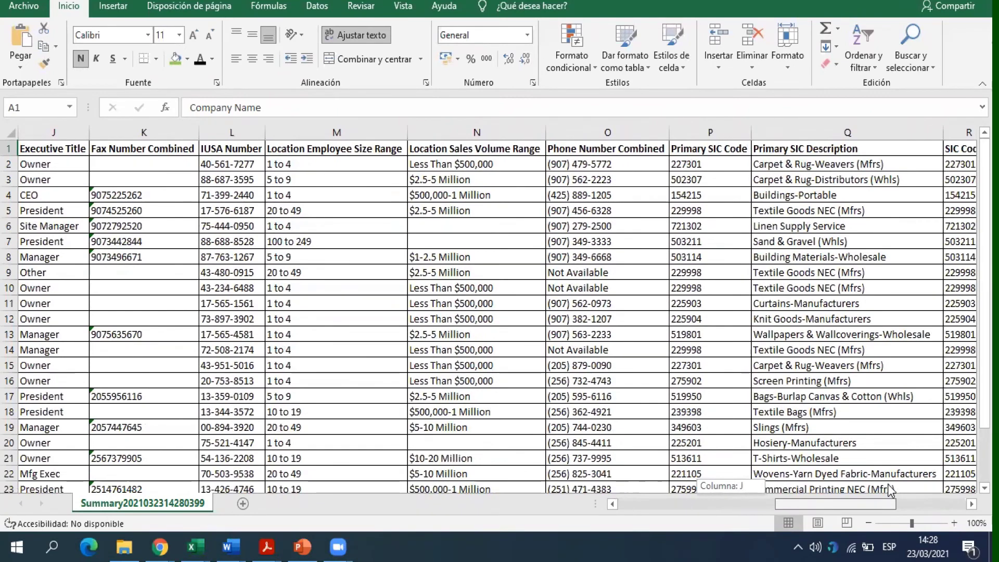
{"action": "left_click_drag", "start_coordinate": [890, 486], "coordinate": [934, 487]}
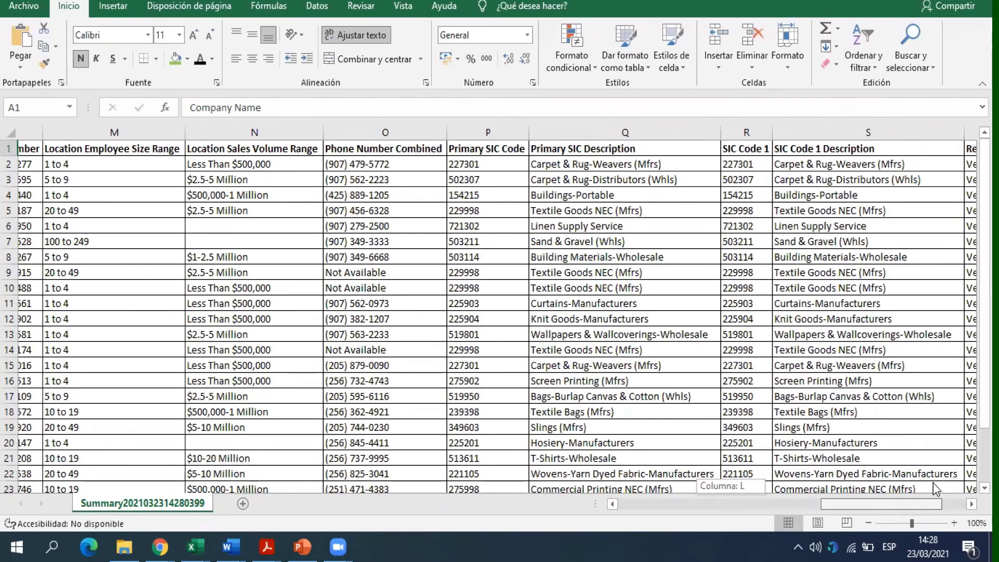
{"action": "left_click_drag", "start_coordinate": [933, 483], "coordinate": [977, 486]}
{"action": "scroll", "coordinate": [838, 203], "scroll_direction": "down", "scroll_amount": 4}
{"action": "scroll", "coordinate": [832, 249], "scroll_direction": "up", "scroll_amount": 4}
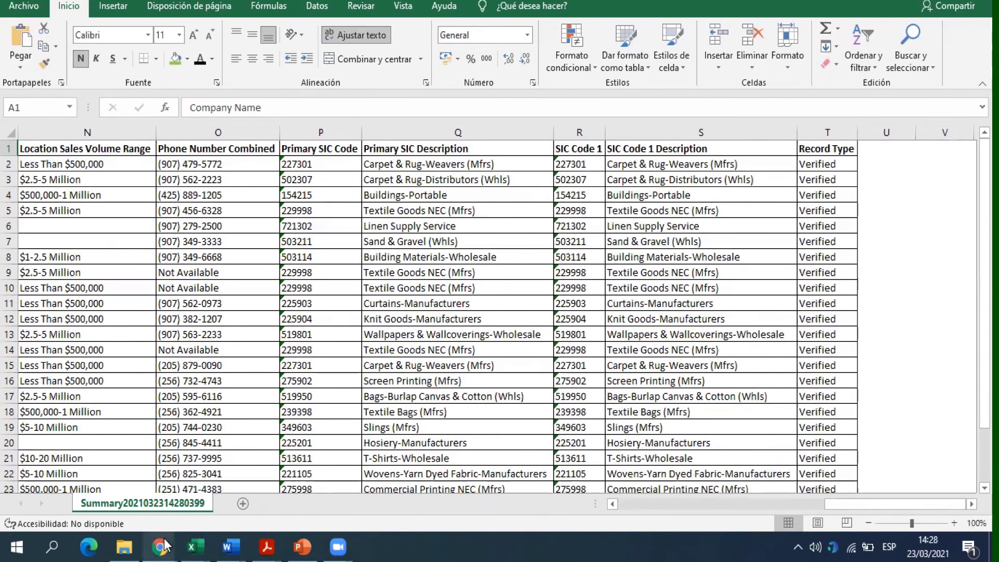
Step: Switch back to Chrome and return from the download page to the search results list
{"action": "mouse_move", "coordinate": [162, 546]}
{"action": "left_click", "coordinate": [239, 497]}
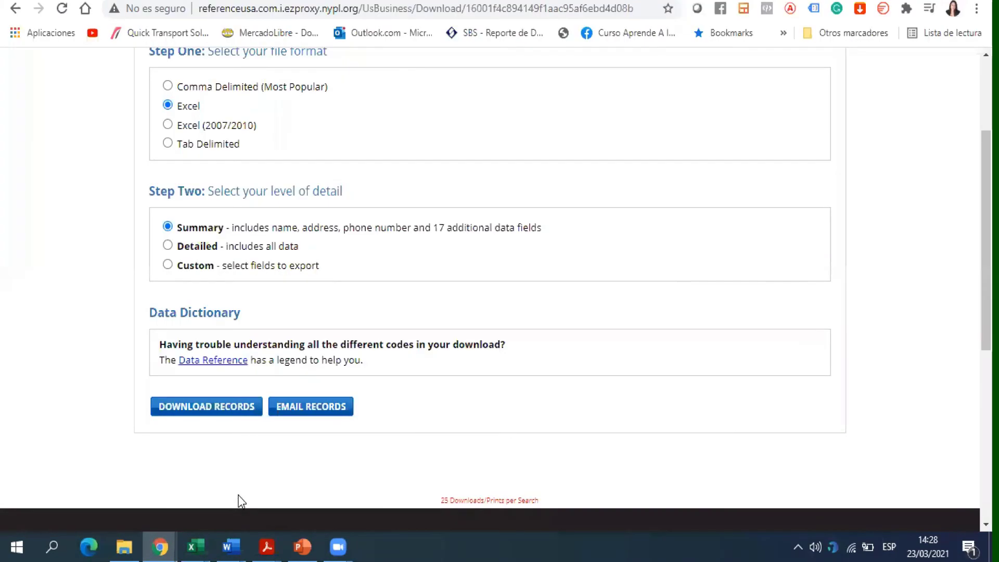
{"action": "scroll", "coordinate": [407, 339], "scroll_direction": "up", "scroll_amount": 3}
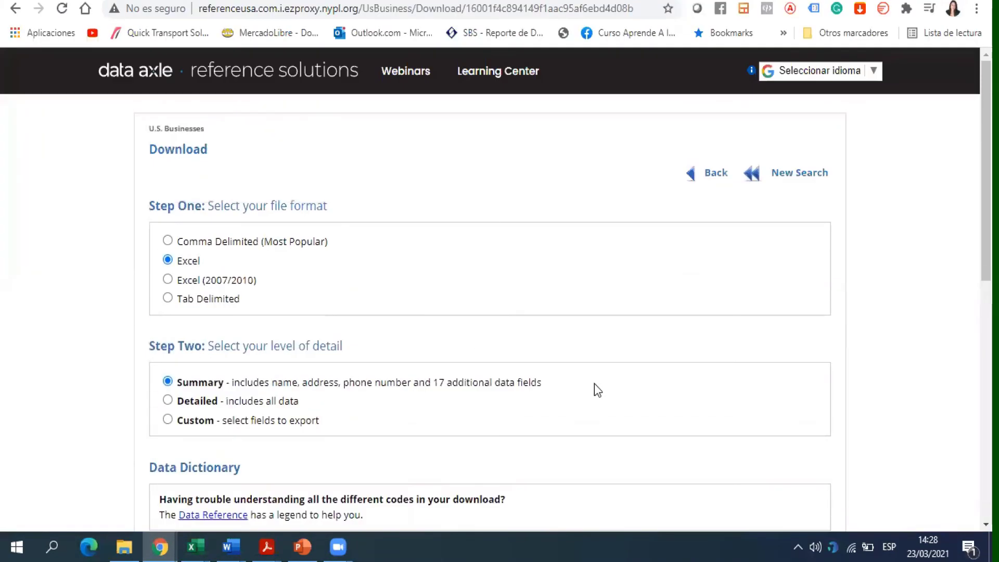
{"action": "left_click", "coordinate": [709, 176]}
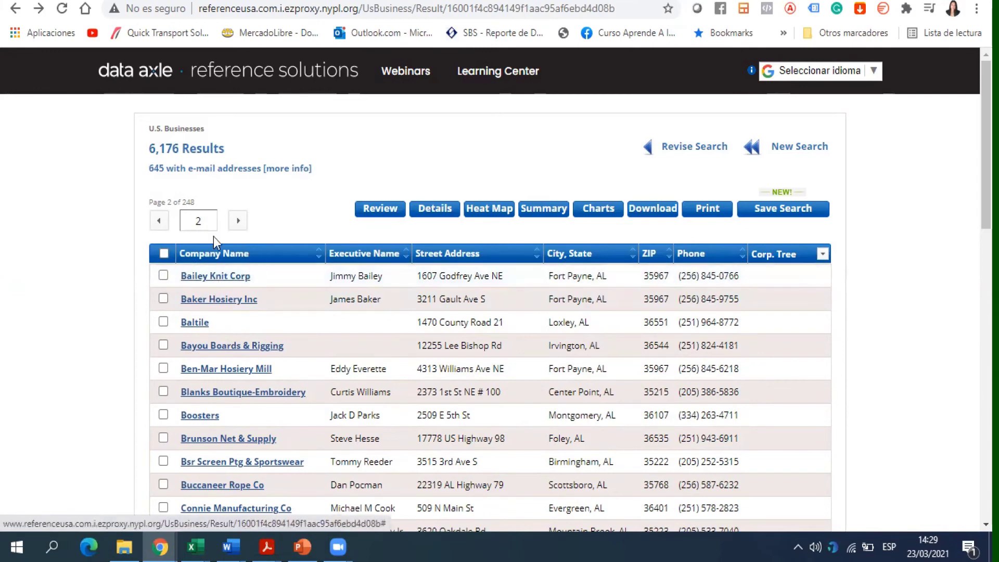
Step: Open the Bailey Knit Corp record and review its location info, industry profile, business demographics and management directory
{"action": "left_click", "coordinate": [234, 277]}
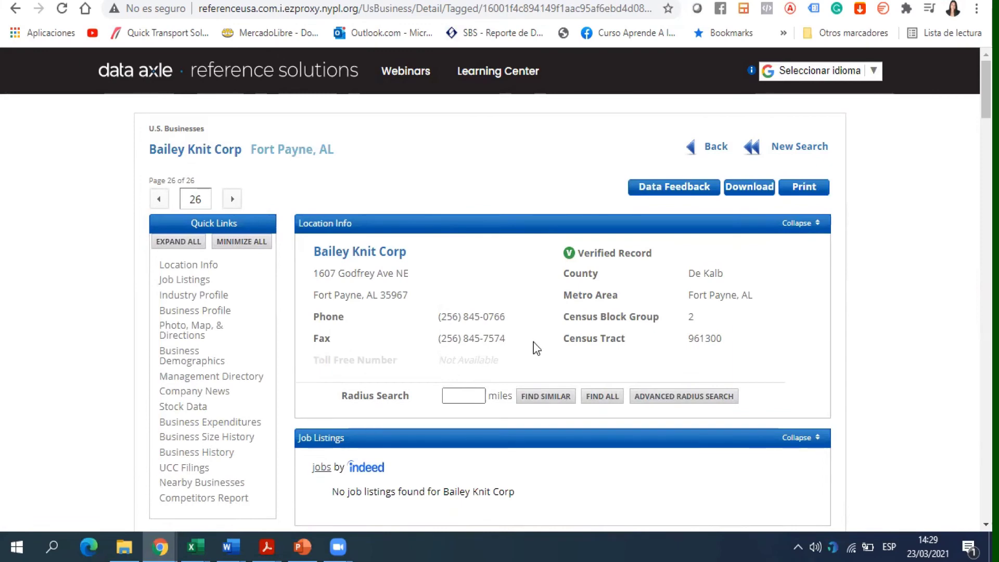
{"action": "scroll", "coordinate": [537, 347], "scroll_direction": "down", "scroll_amount": 2}
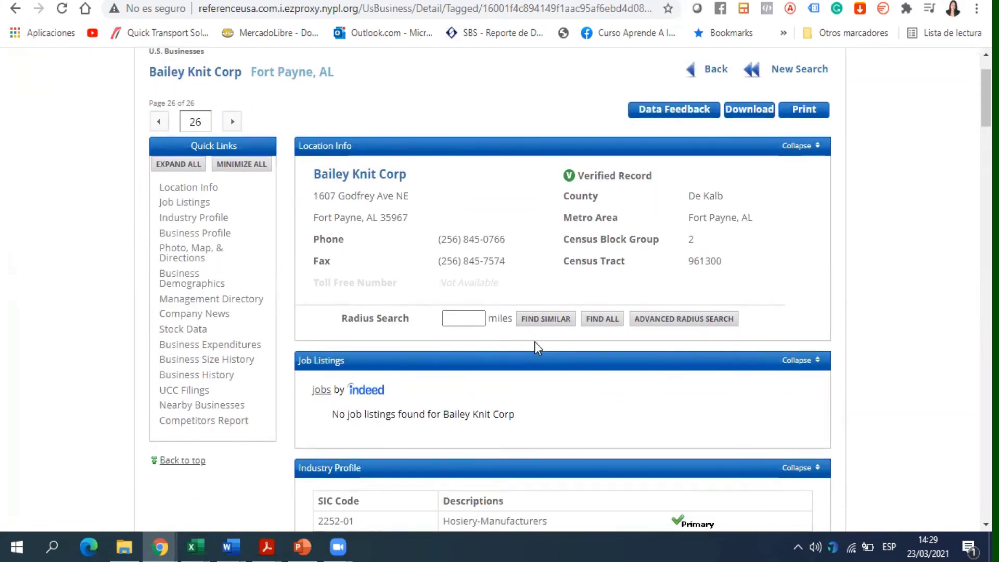
{"action": "scroll", "coordinate": [536, 347], "scroll_direction": "down", "scroll_amount": 3}
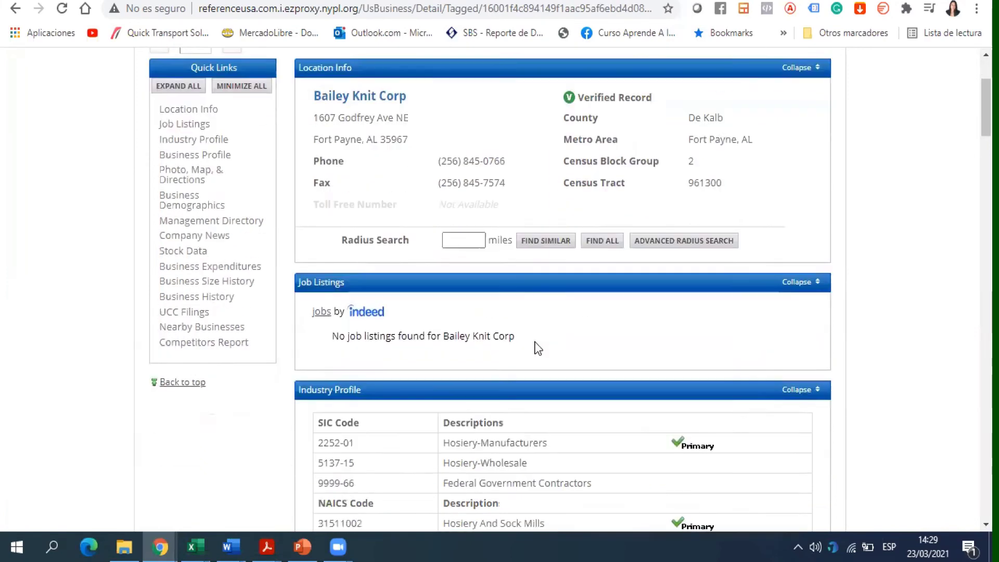
{"action": "scroll", "coordinate": [538, 348], "scroll_direction": "down", "scroll_amount": 1}
{"action": "scroll", "coordinate": [538, 348], "scroll_direction": "down", "scroll_amount": 3}
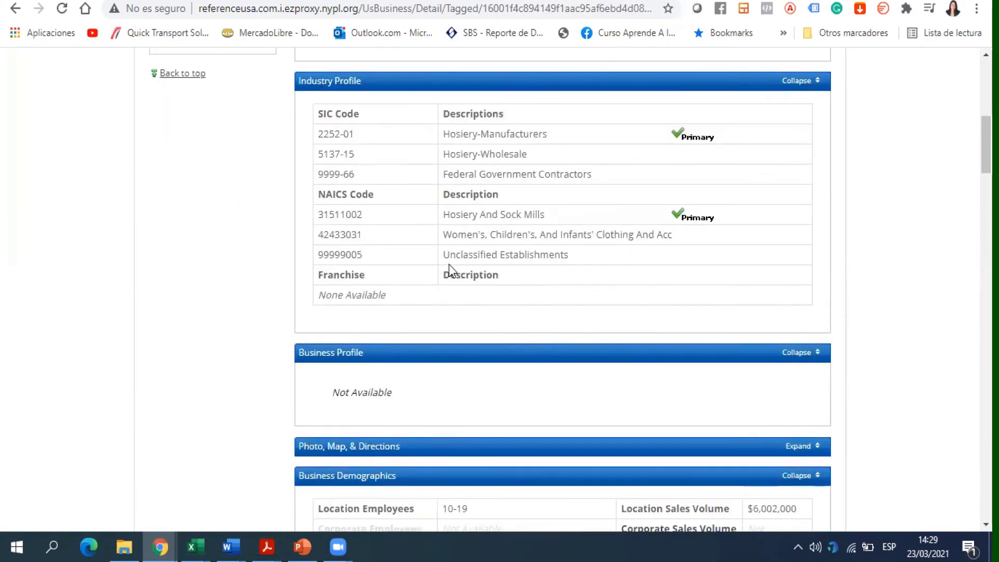
{"action": "scroll", "coordinate": [449, 269], "scroll_direction": "down", "scroll_amount": 5}
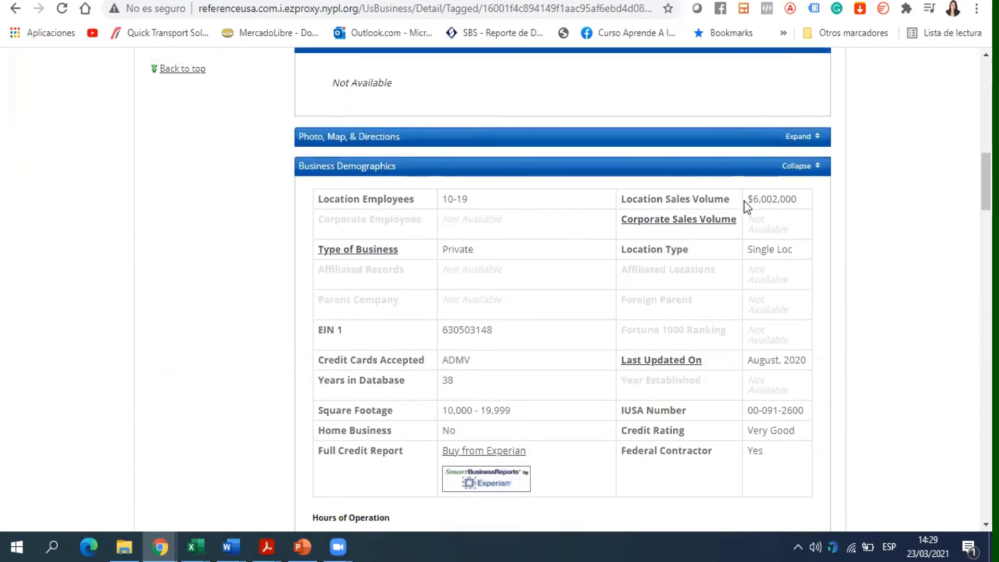
{"action": "scroll", "coordinate": [462, 281], "scroll_direction": "down", "scroll_amount": 4}
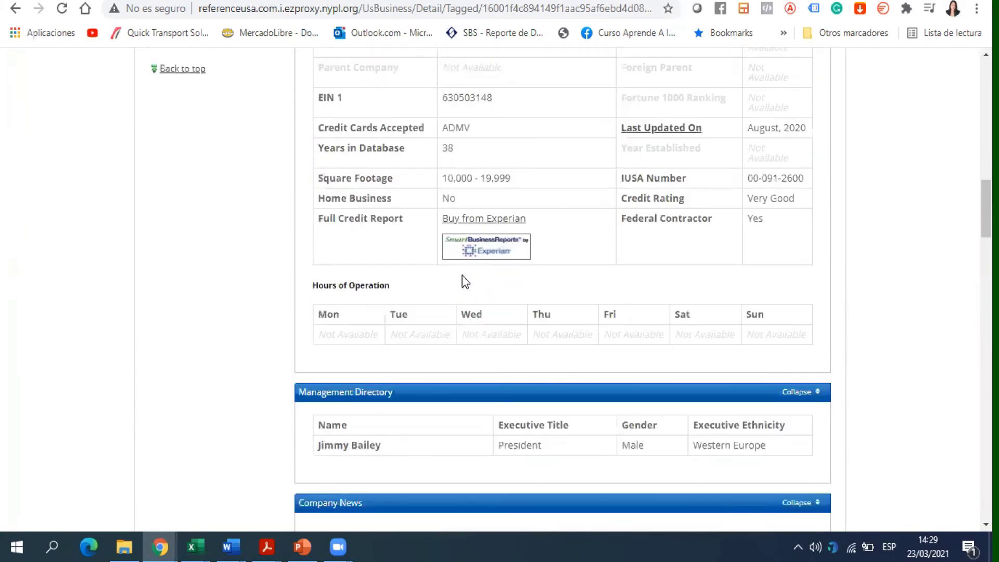
{"action": "scroll", "coordinate": [468, 270], "scroll_direction": "down", "scroll_amount": 3}
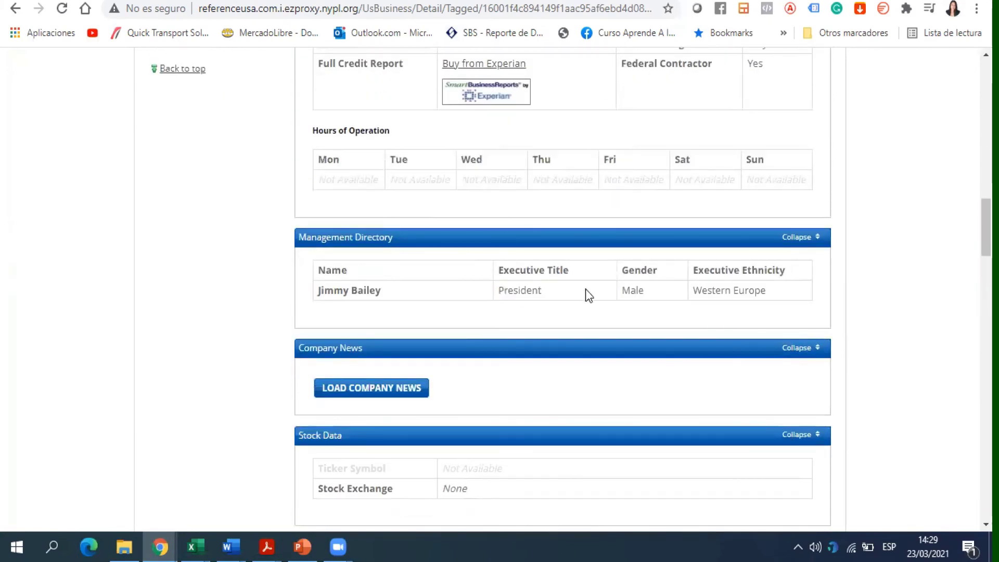
Step: Examine Bailey Knit Corp's business expenditures, its yearly sales volume and employee size charts, and its business history
{"action": "scroll", "coordinate": [415, 285], "scroll_direction": "down", "scroll_amount": 6}
{"action": "scroll", "coordinate": [416, 283], "scroll_direction": "down", "scroll_amount": 4}
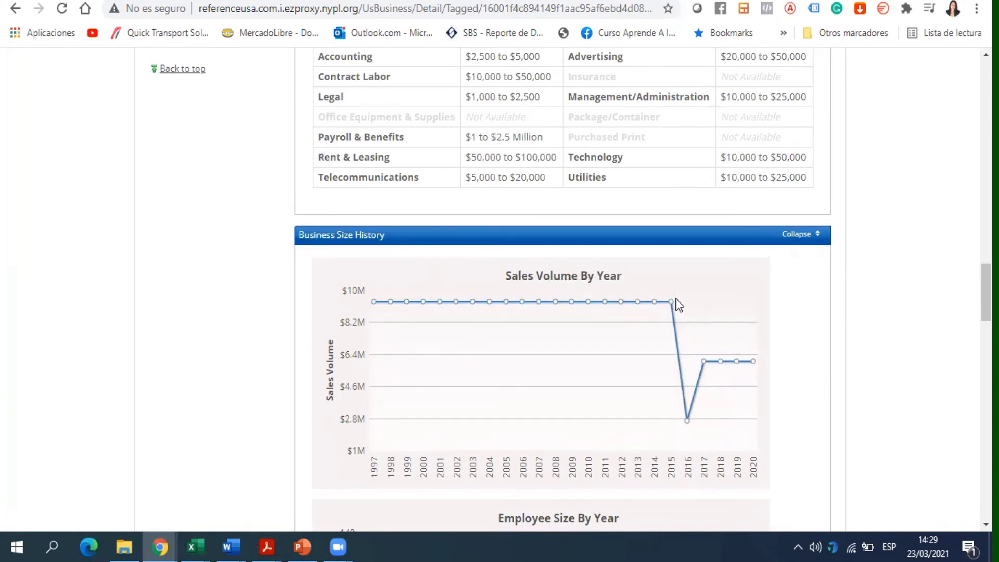
{"action": "mouse_move", "coordinate": [690, 422]}
{"action": "scroll", "coordinate": [707, 366], "scroll_direction": "down", "scroll_amount": 3}
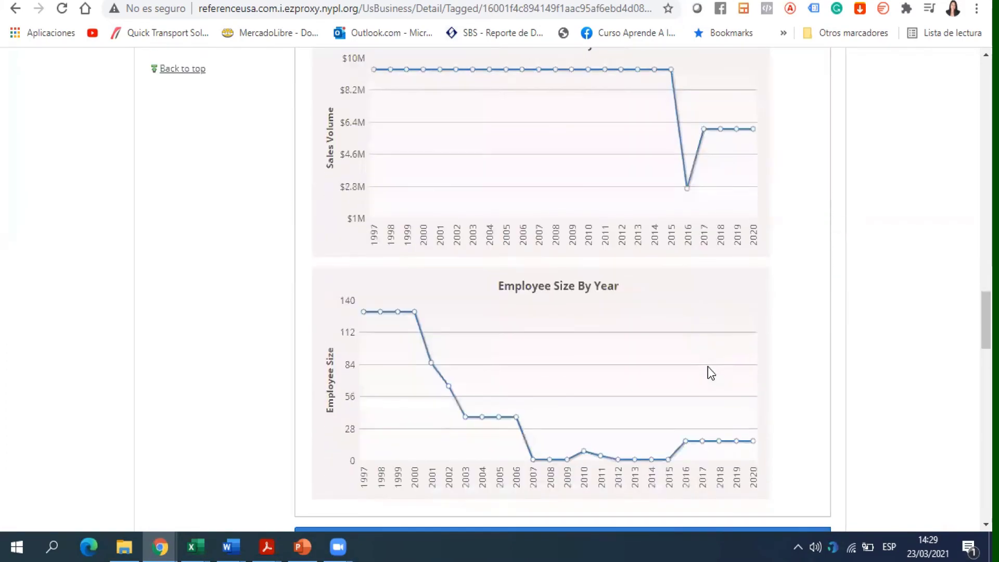
{"action": "scroll", "coordinate": [707, 366], "scroll_direction": "down", "scroll_amount": 1}
{"action": "scroll", "coordinate": [710, 373], "scroll_direction": "down", "scroll_amount": 3}
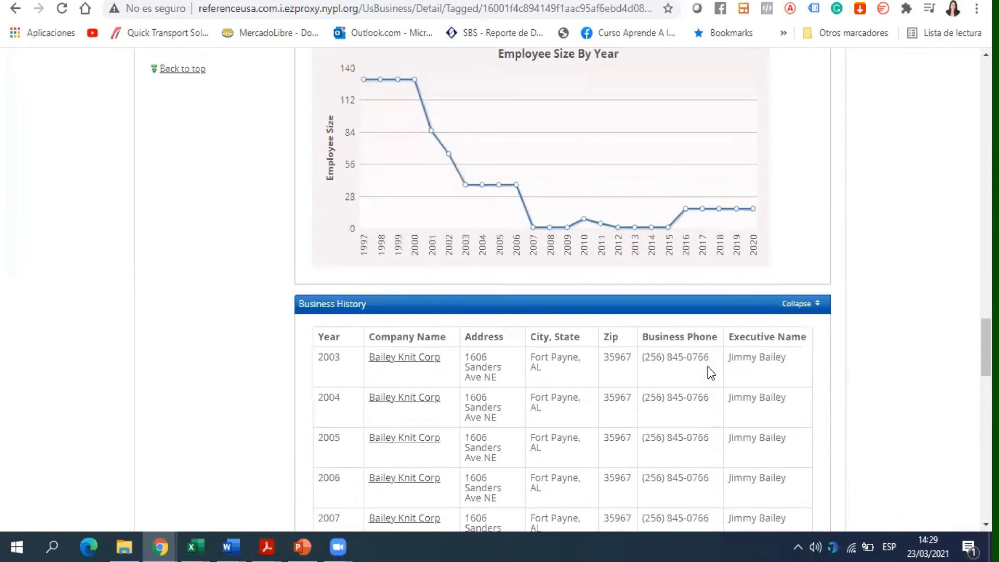